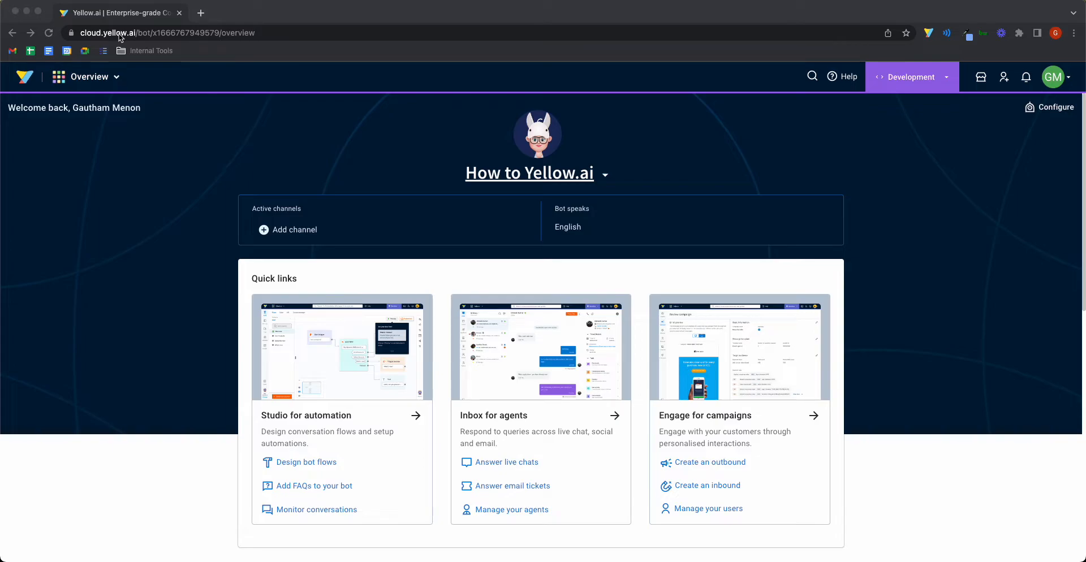
Step: Switch to Studio and go to the Flows home page with all conversation cards shown
click(111, 82)
click(157, 88)
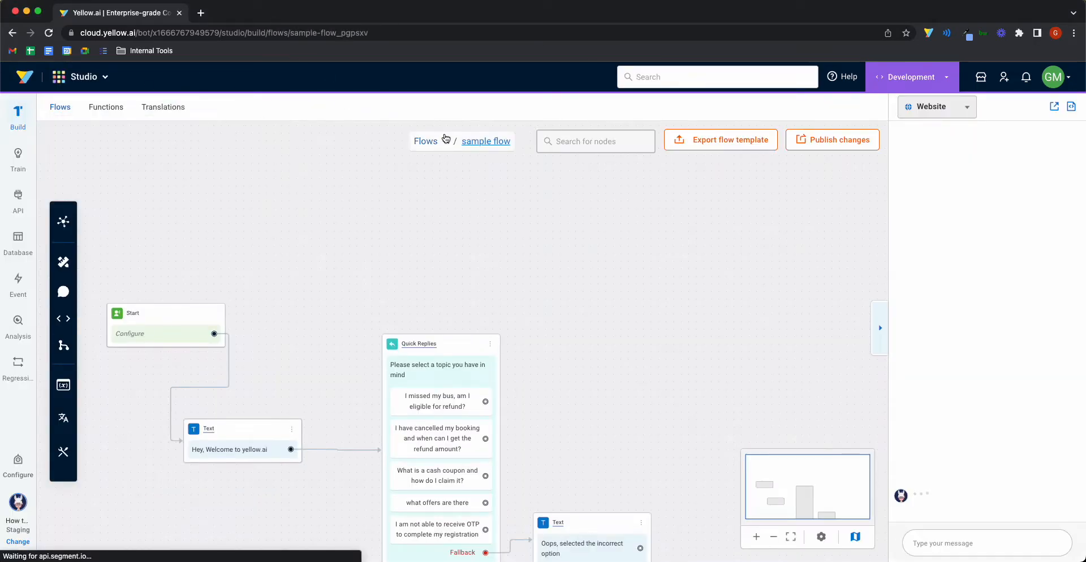
click(445, 142)
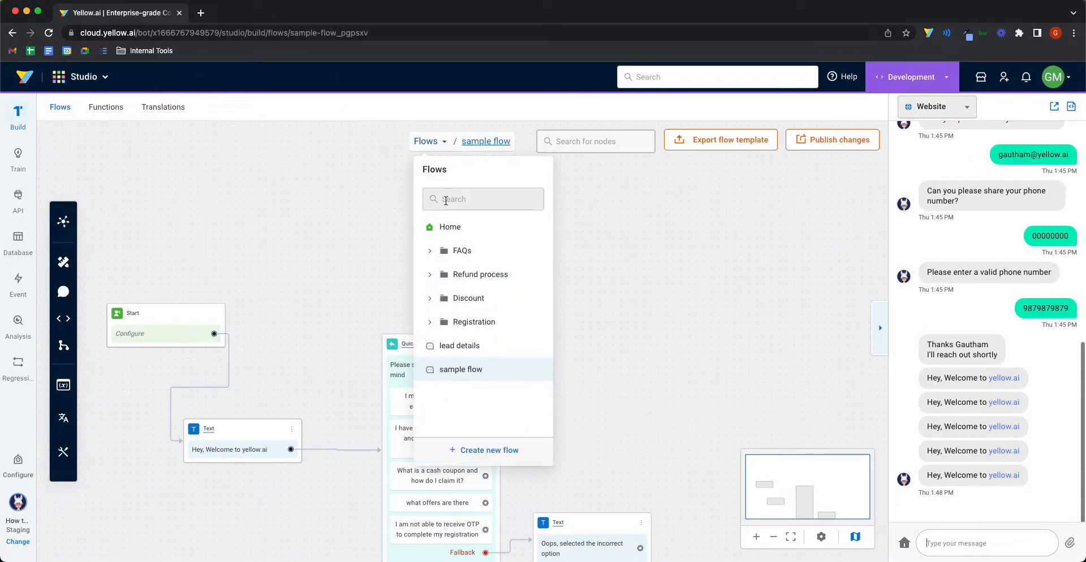
click(446, 225)
click(472, 288)
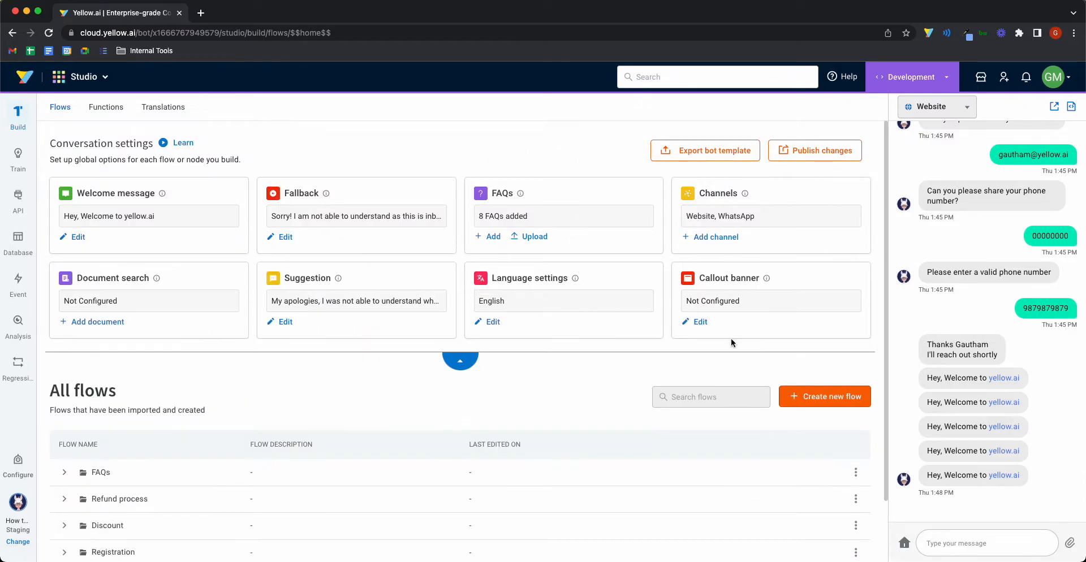
Step: Create a flow from scratch named 'lead details' with 'lead details' as its description
click(823, 393)
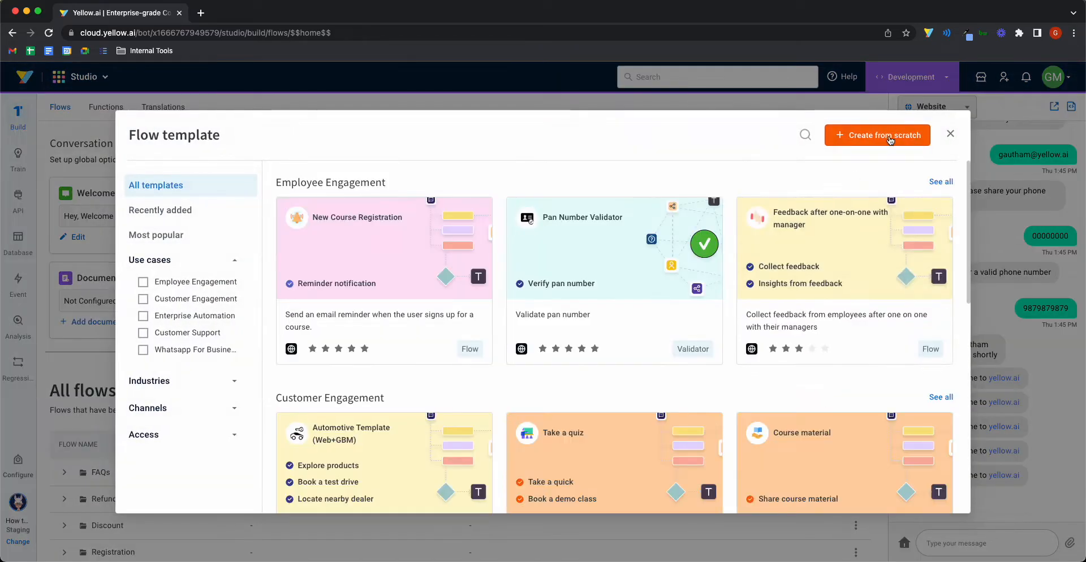
click(890, 138)
click(518, 180)
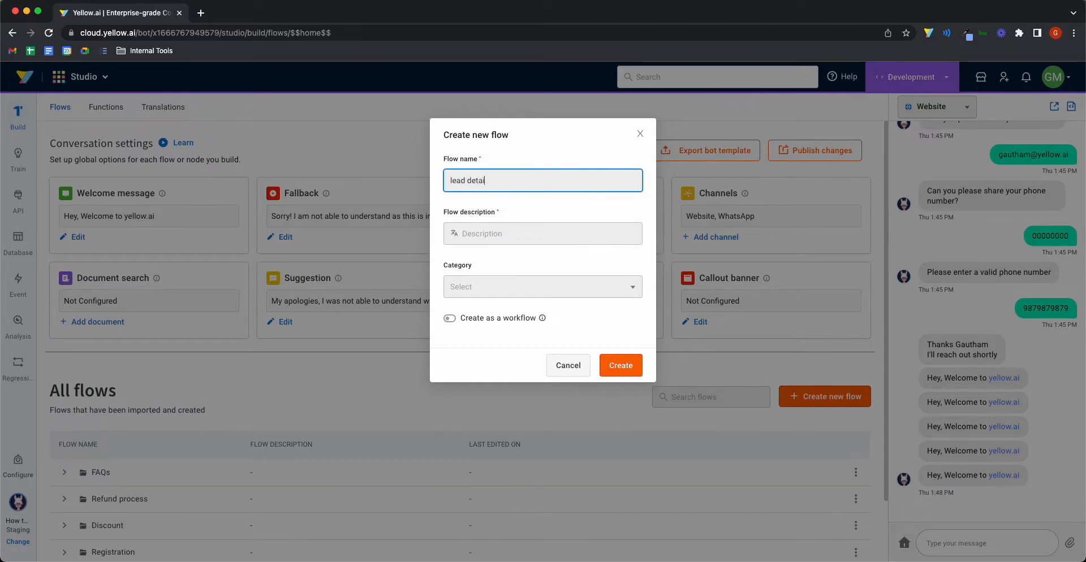
key(ctrl+a)
key(ctrl+c)
click(517, 227)
key(ctrl+v)
click(614, 368)
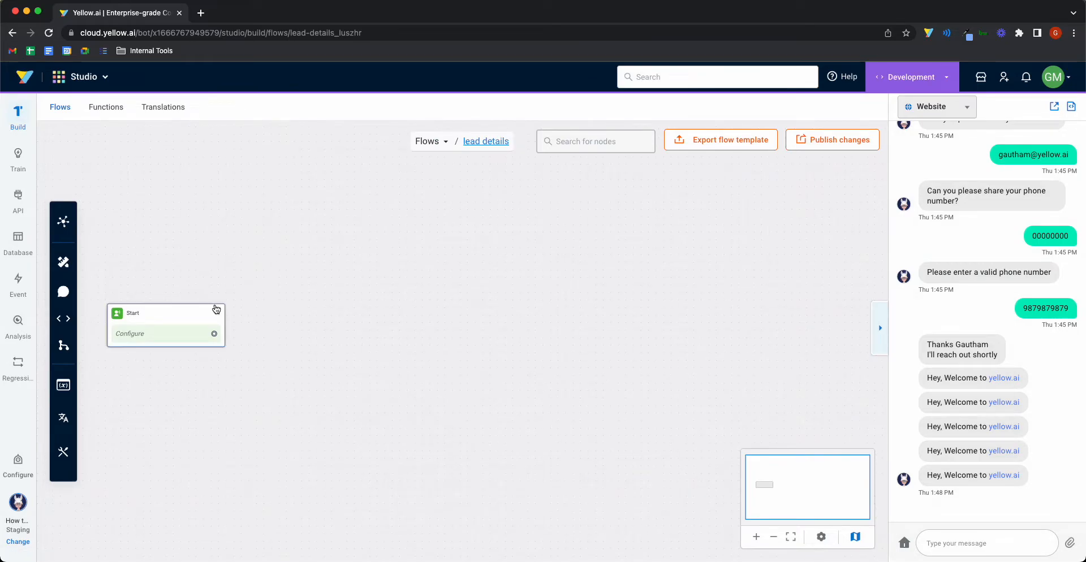
Step: Add a Name prompt node connected after the Start node
drag(214, 334, 318, 327)
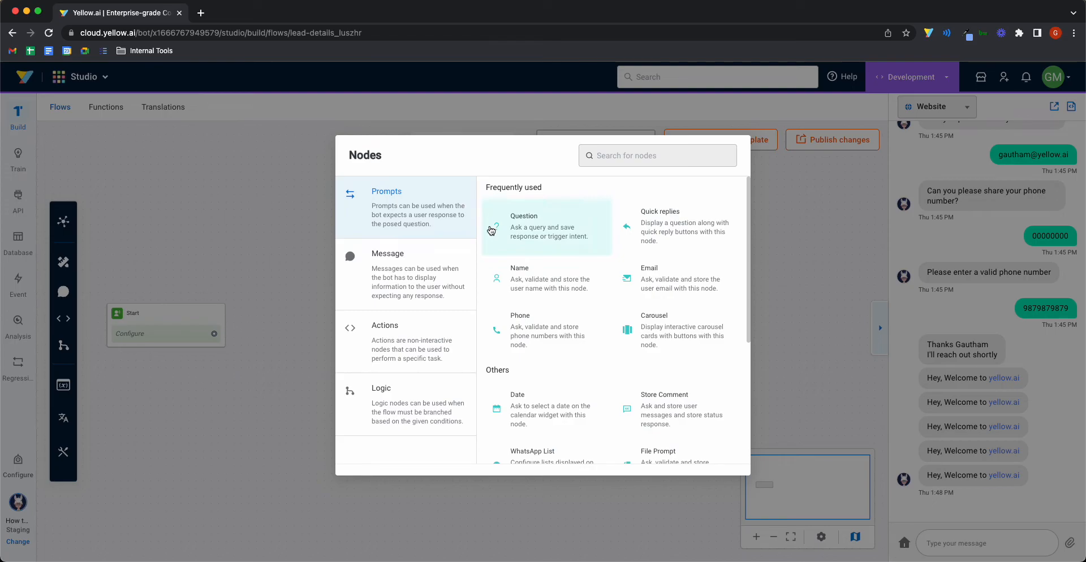
click(435, 271)
click(430, 345)
click(417, 404)
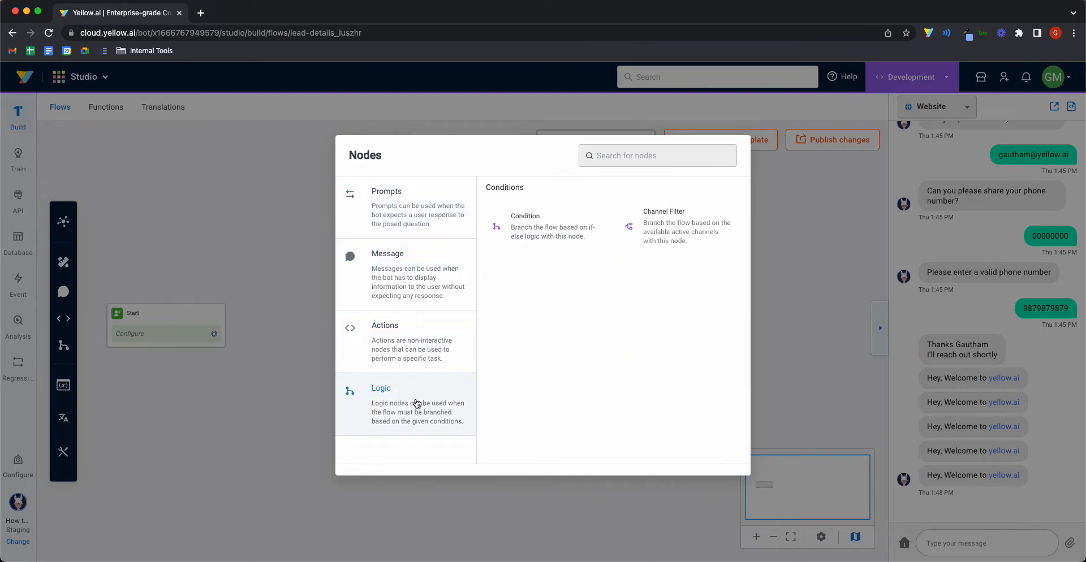
click(433, 210)
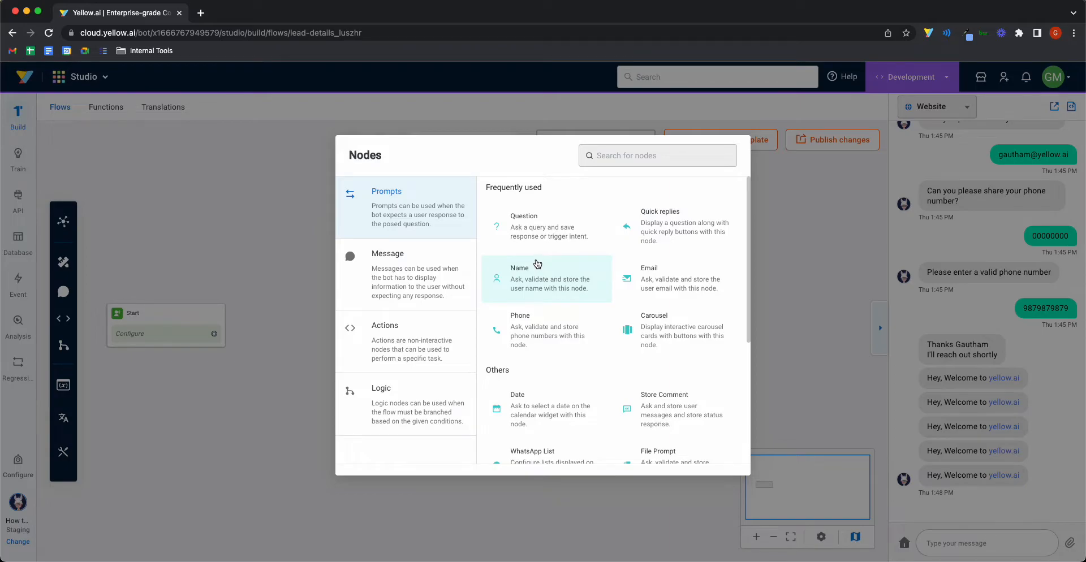
click(534, 281)
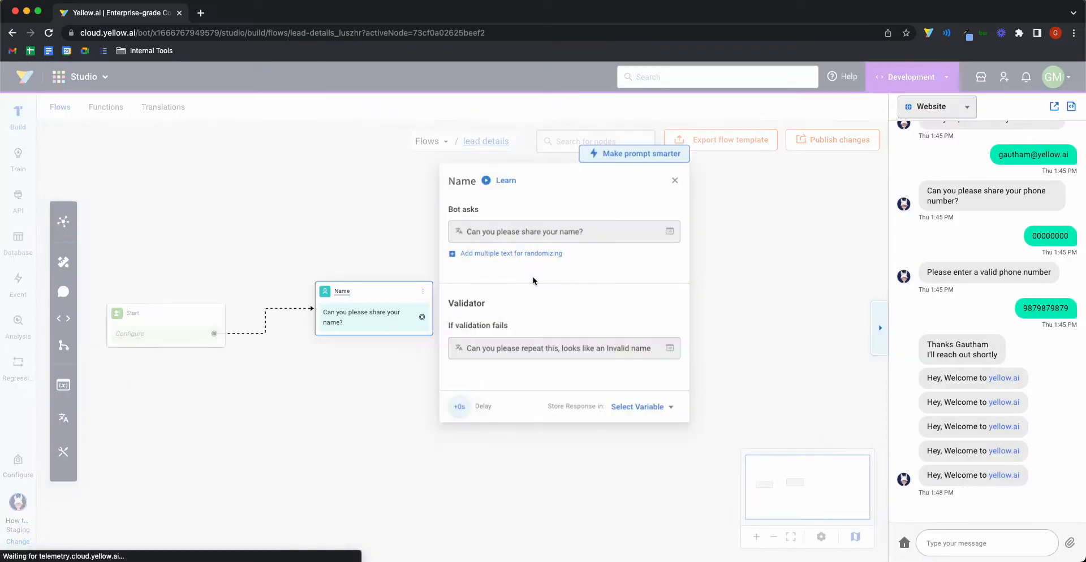
Step: Keep the default question and store the Name node's reply in the name variable
drag(486, 243, 602, 241)
key(ctrl+a)
text(asd)
key(ctrl+z)
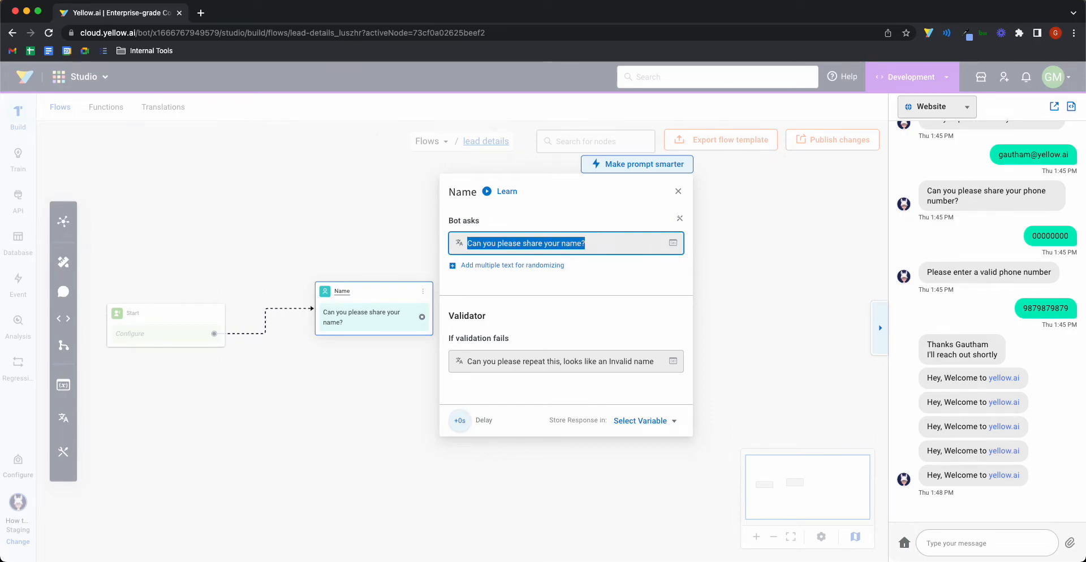
click(641, 422)
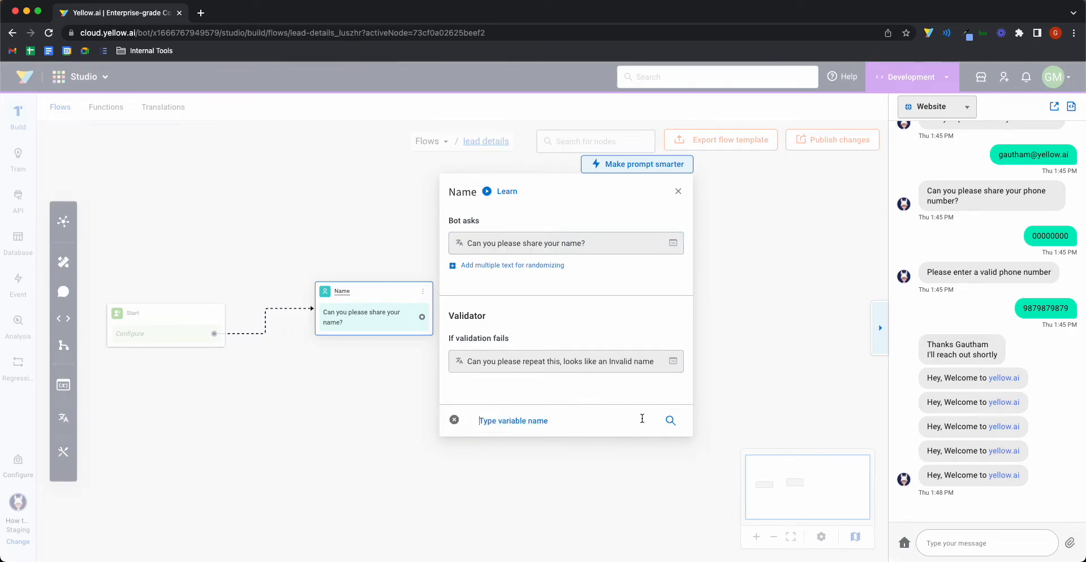
text(name)
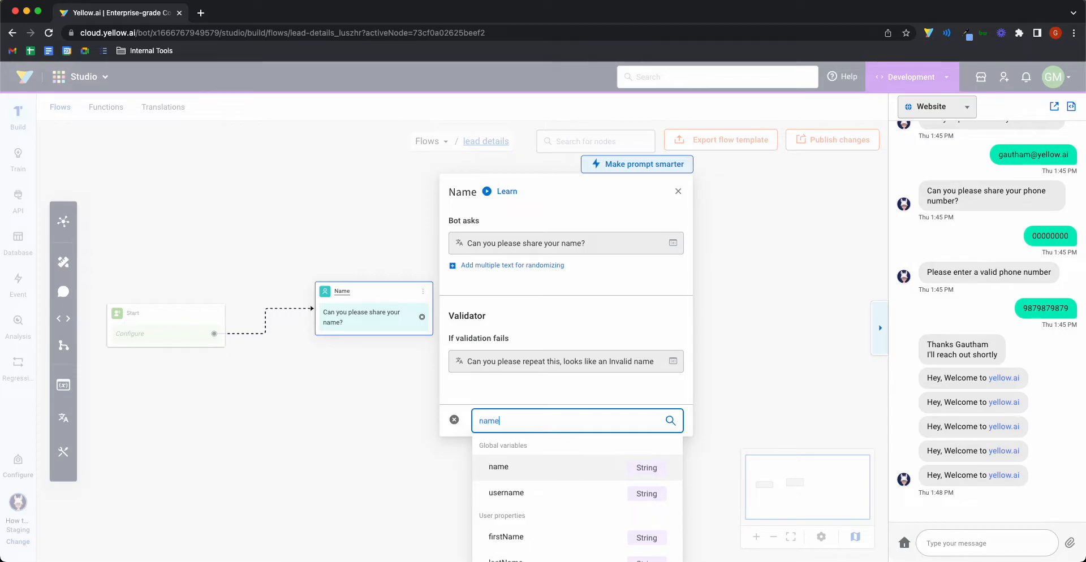
click(501, 467)
drag(513, 362, 652, 365)
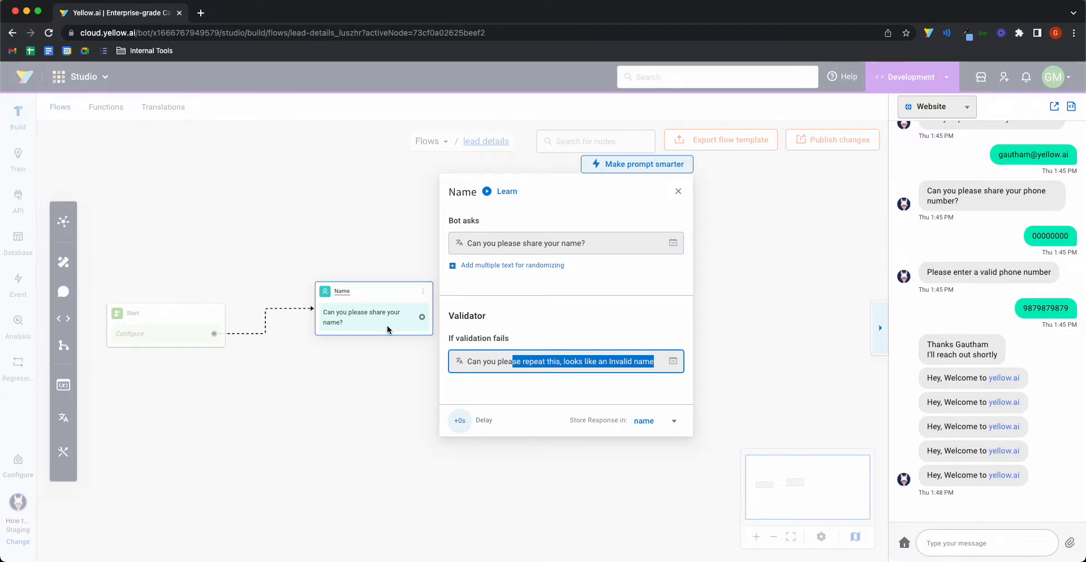
click(382, 377)
click(422, 317)
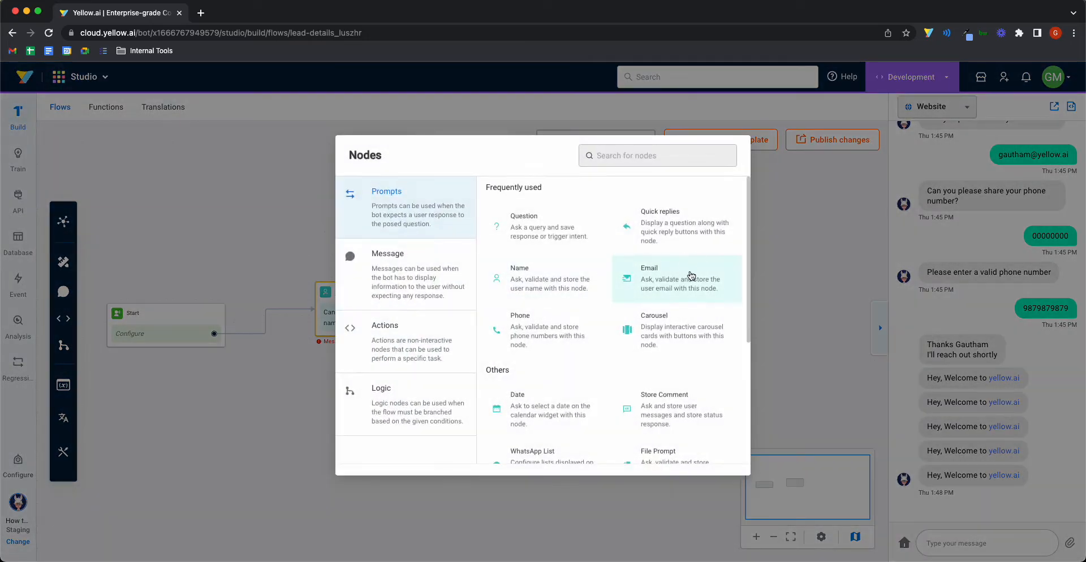
Step: Add an Email prompt node after Name, storing its reply in the email variable
click(691, 275)
click(781, 414)
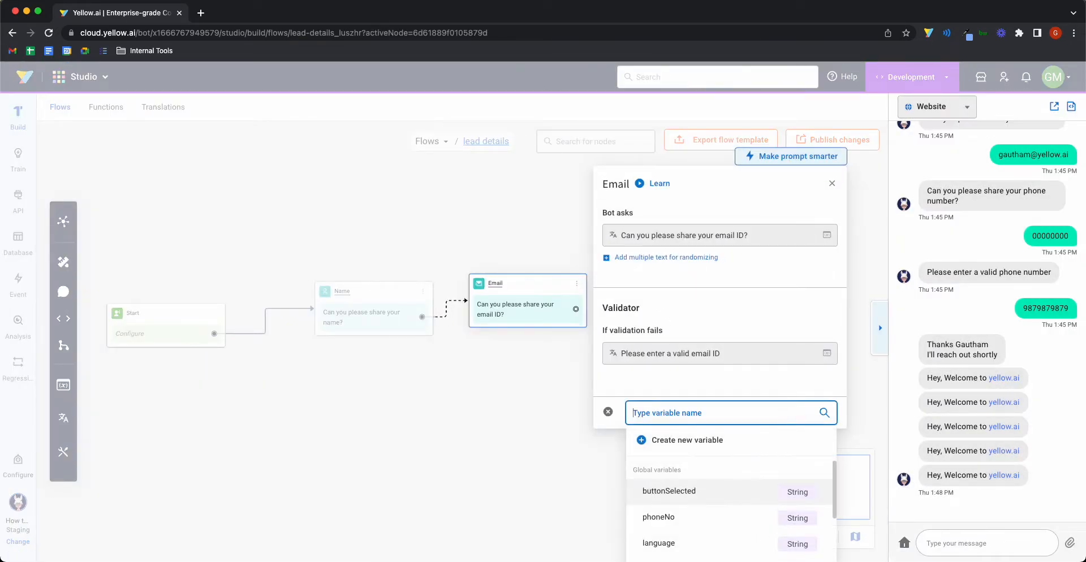
text(email)
click(753, 463)
click(453, 369)
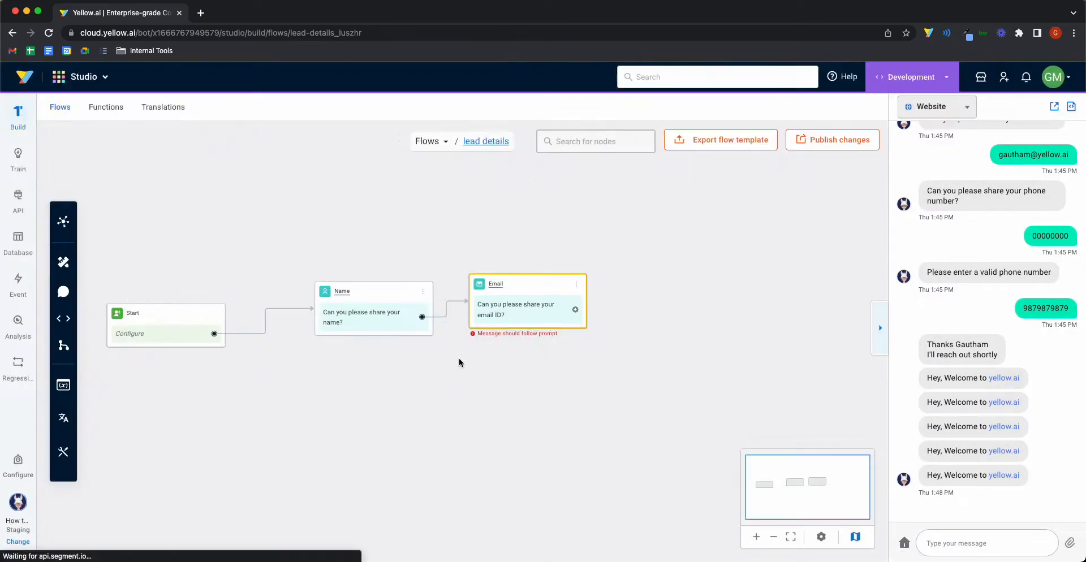
Step: Add a Phone prompt node with default ISD +91, storing its reply in phoneNo
click(576, 310)
click(546, 328)
click(818, 310)
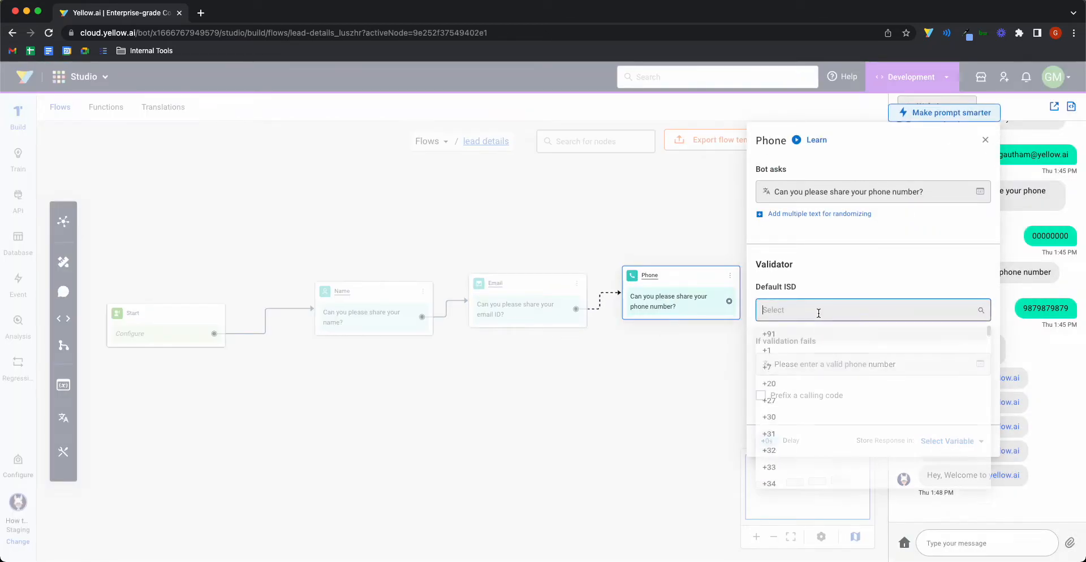
click(783, 337)
click(961, 442)
text(p)
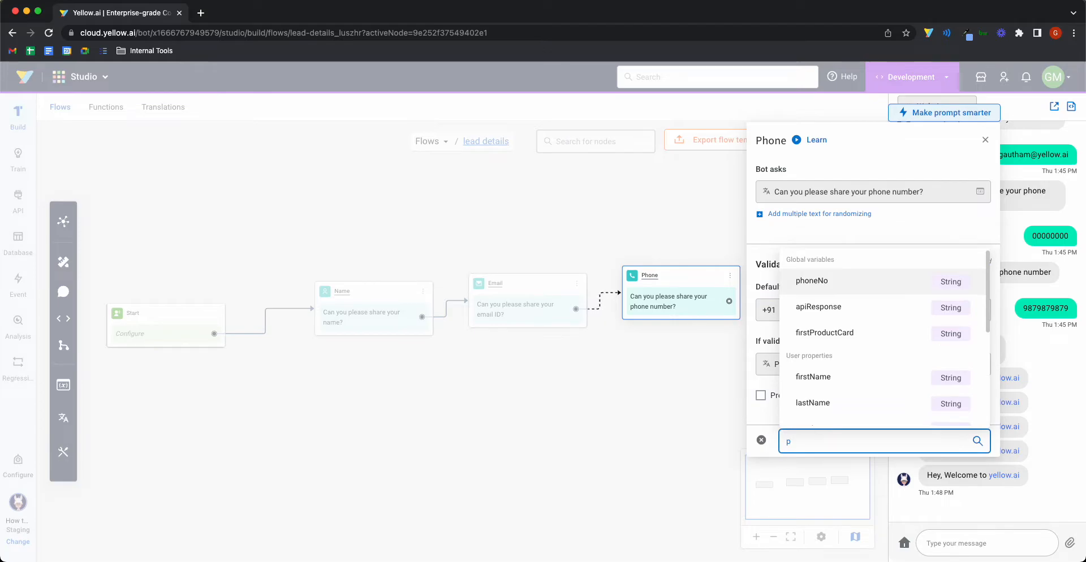
click(865, 286)
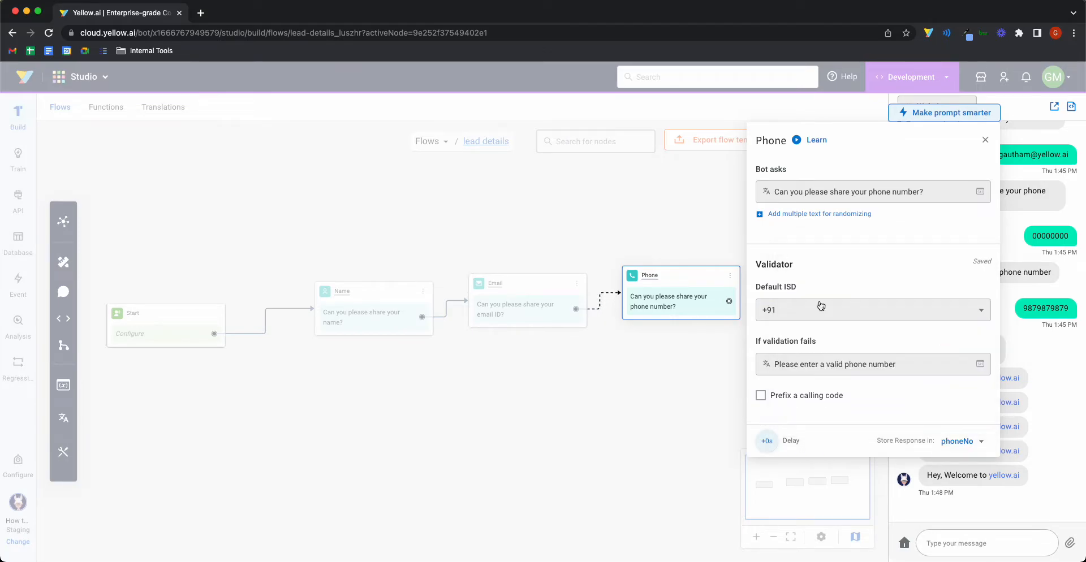
click(618, 390)
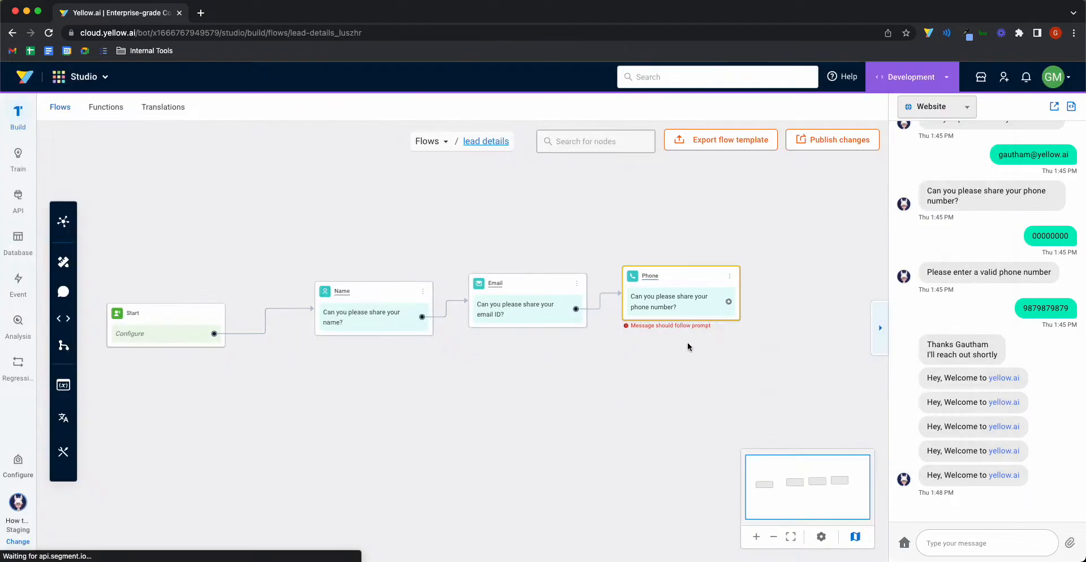
Step: Connect a Database node from the Actions nodes after the Phone prompt
drag(728, 304, 466, 415)
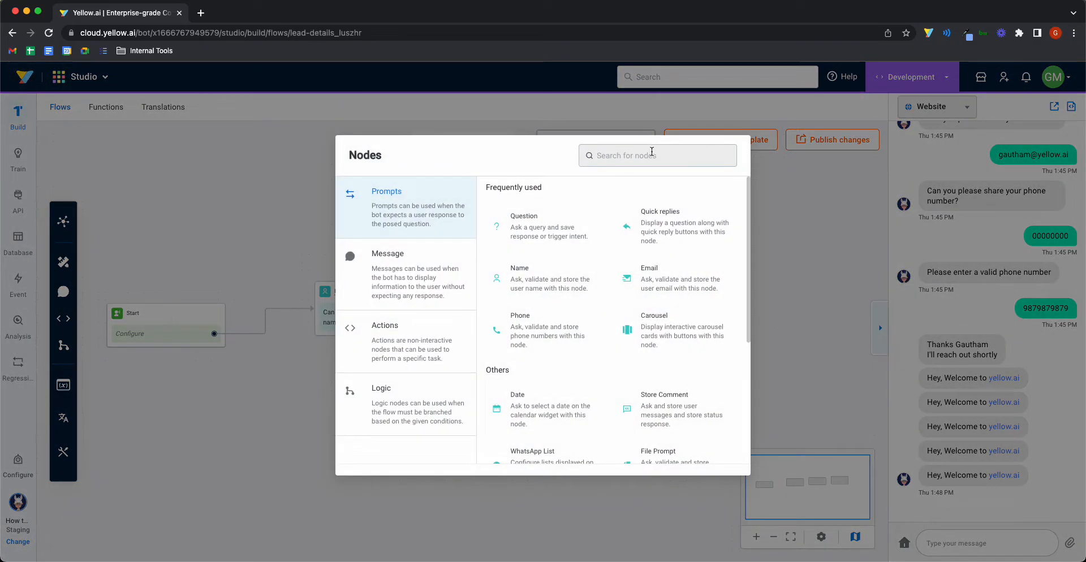
click(651, 155)
text(data)
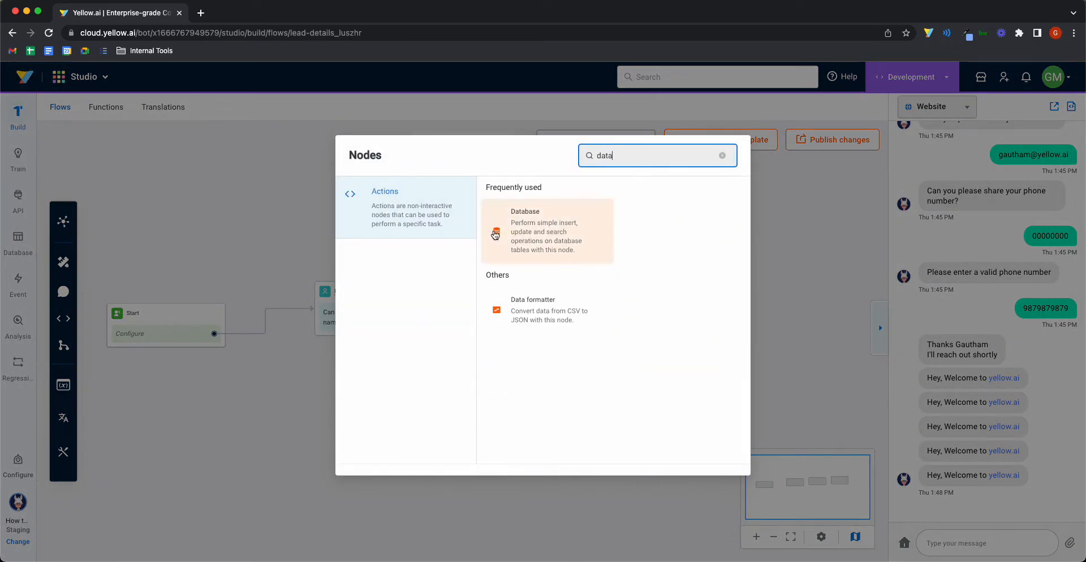
click(531, 226)
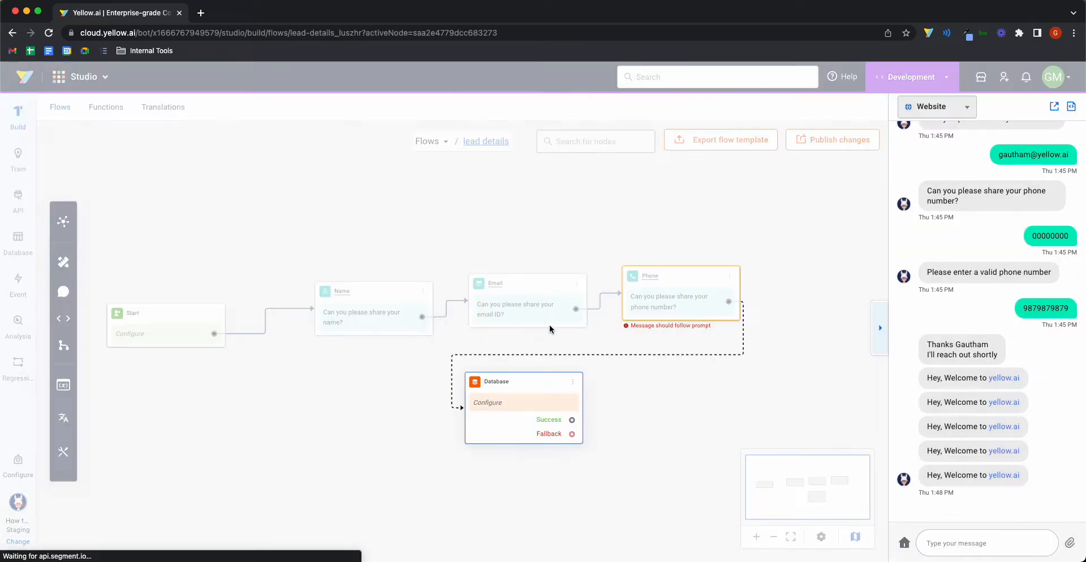
click(335, 503)
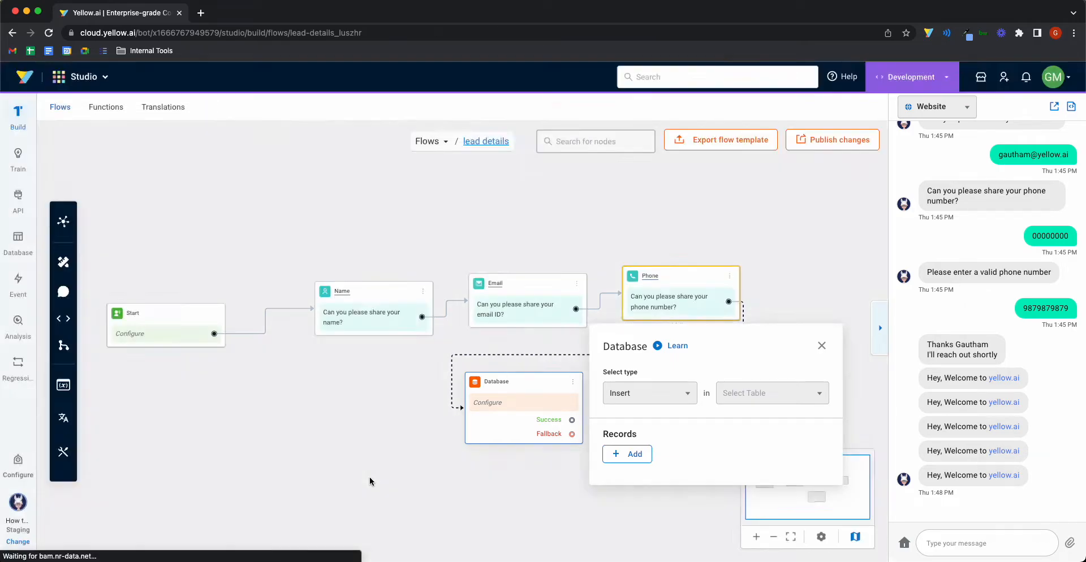
click(571, 422)
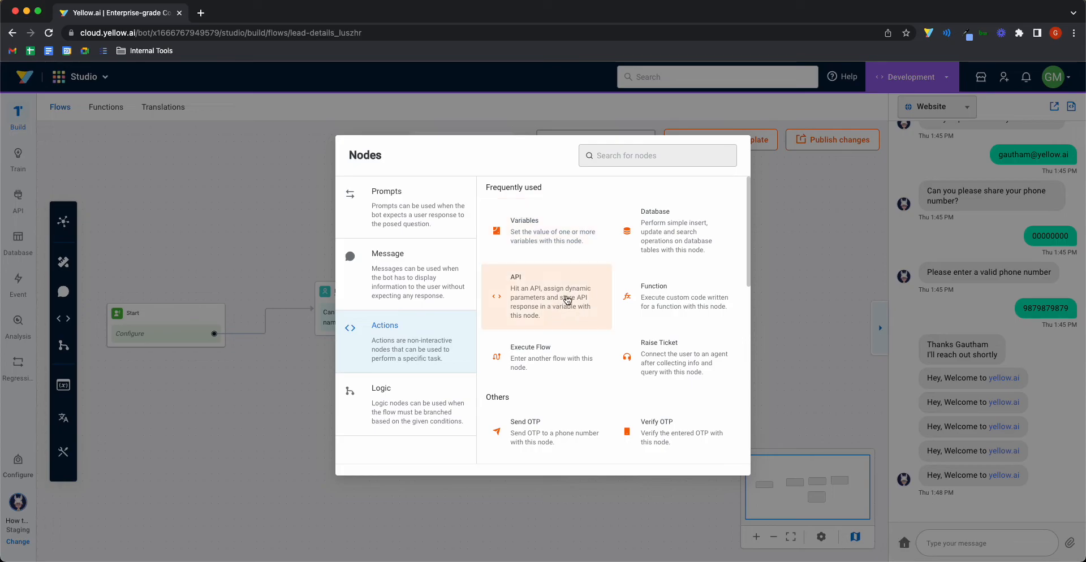
click(660, 244)
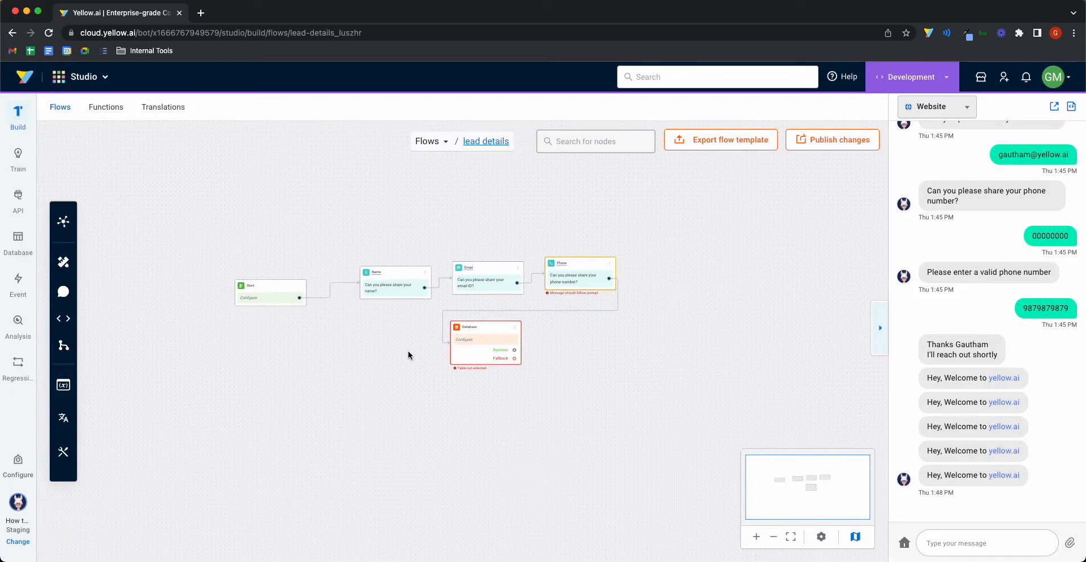
Step: Start a new database table user_details with fields username, useremail and userphone
click(18, 236)
click(543, 405)
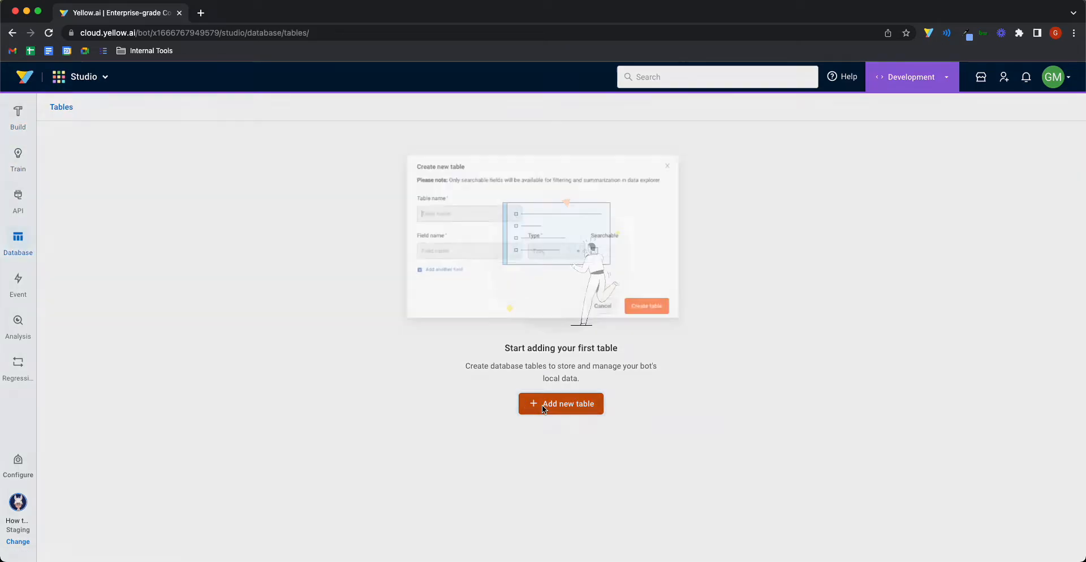
text(user details)
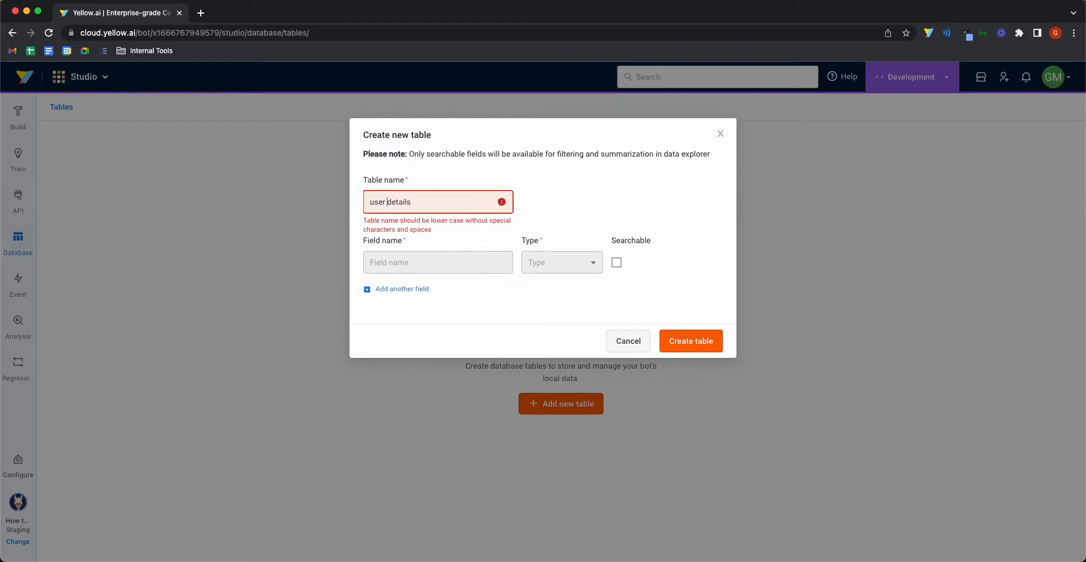
key(BackSpace)
text(_)
click(461, 250)
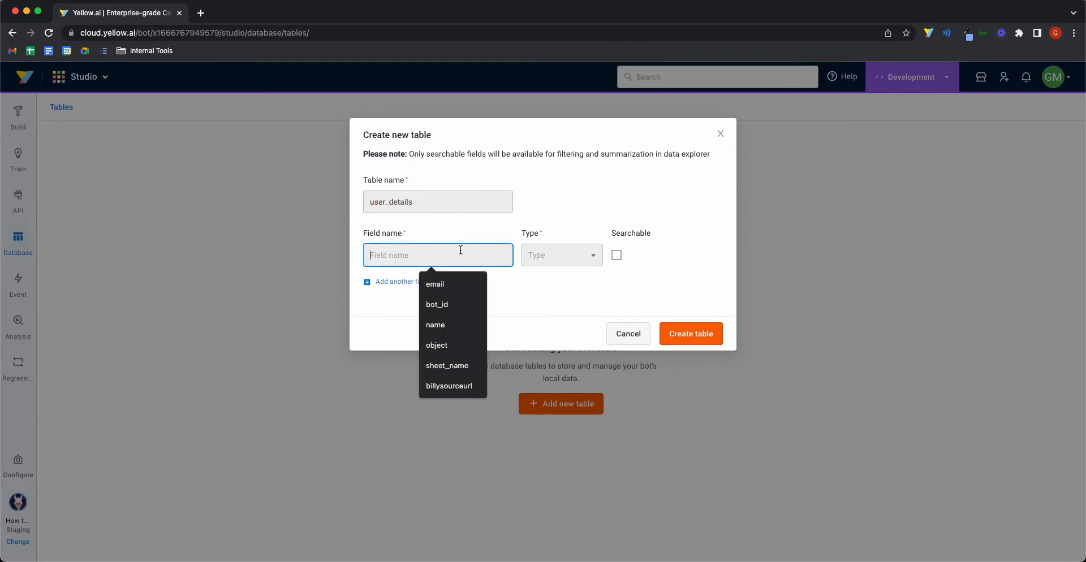
text(username)
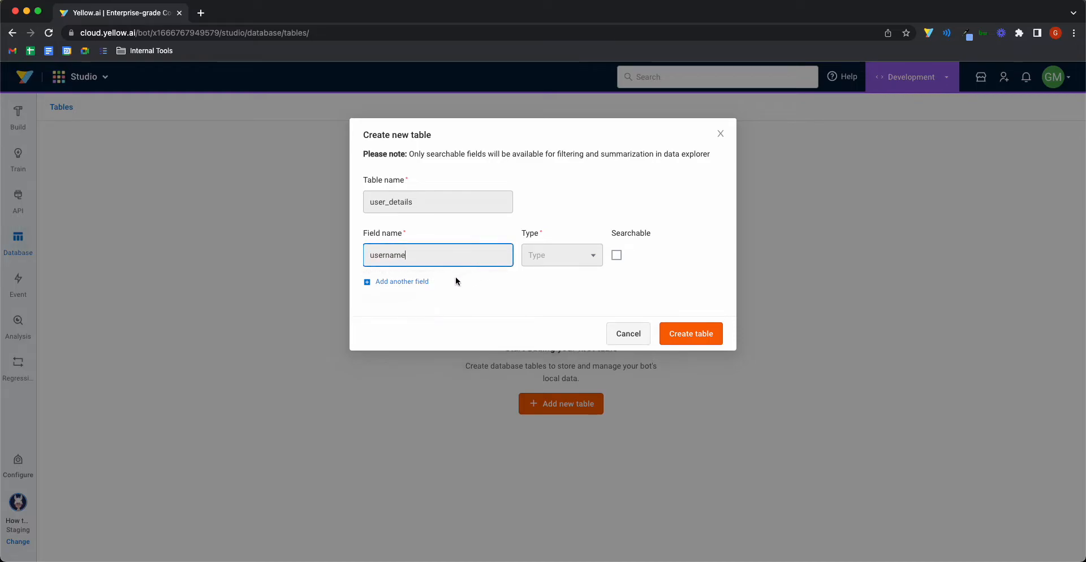
click(425, 281)
text(user)
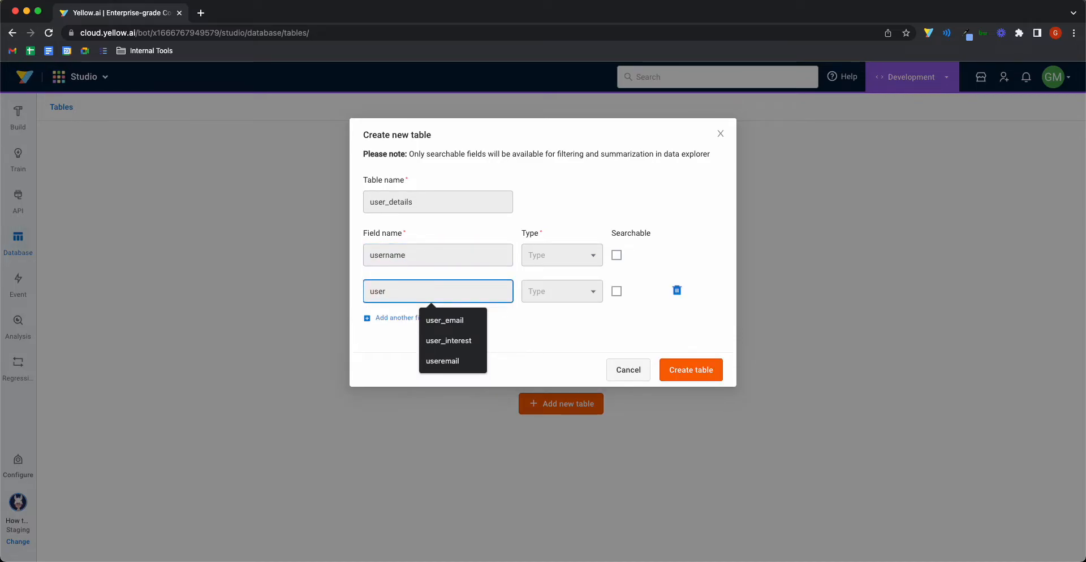
text(email)
click(400, 318)
text(user)
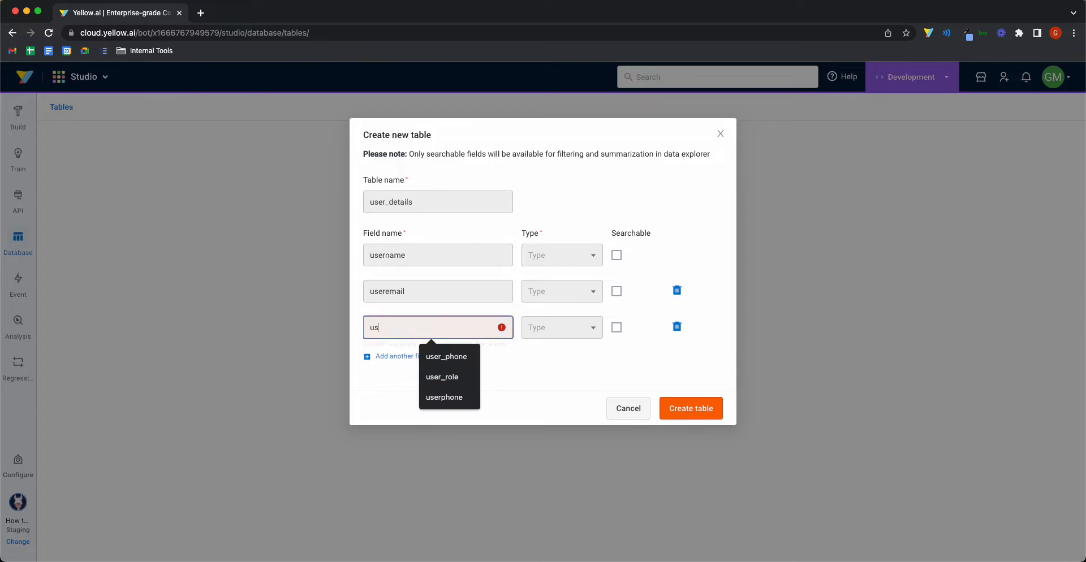
text(phone)
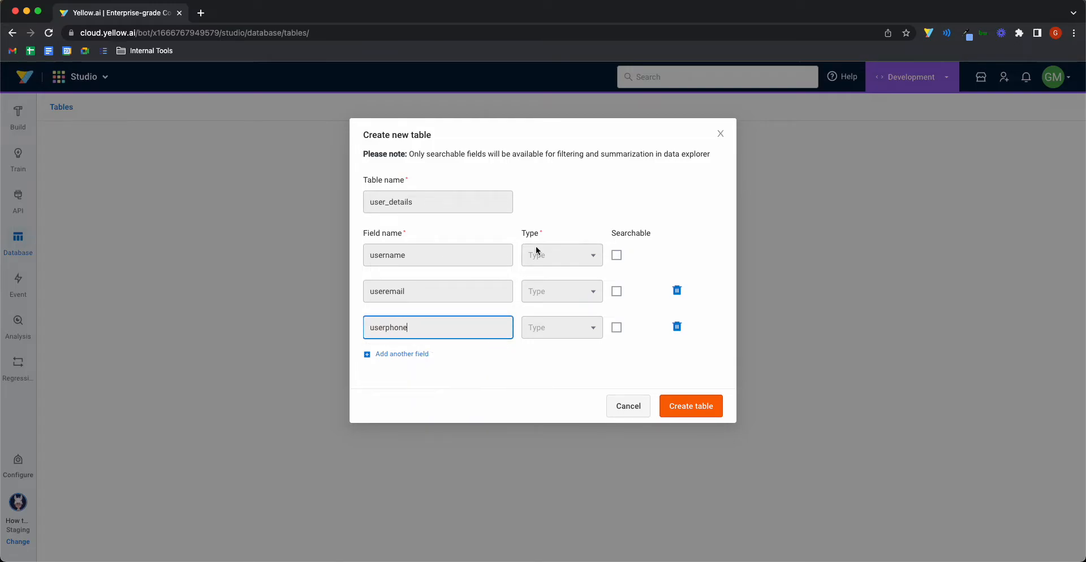
Step: Make all three fields searchable STRING, create the table, and reopen the flow's Database node
click(544, 255)
click(543, 281)
click(541, 291)
click(556, 203)
click(552, 326)
click(574, 235)
click(616, 256)
click(617, 291)
click(618, 328)
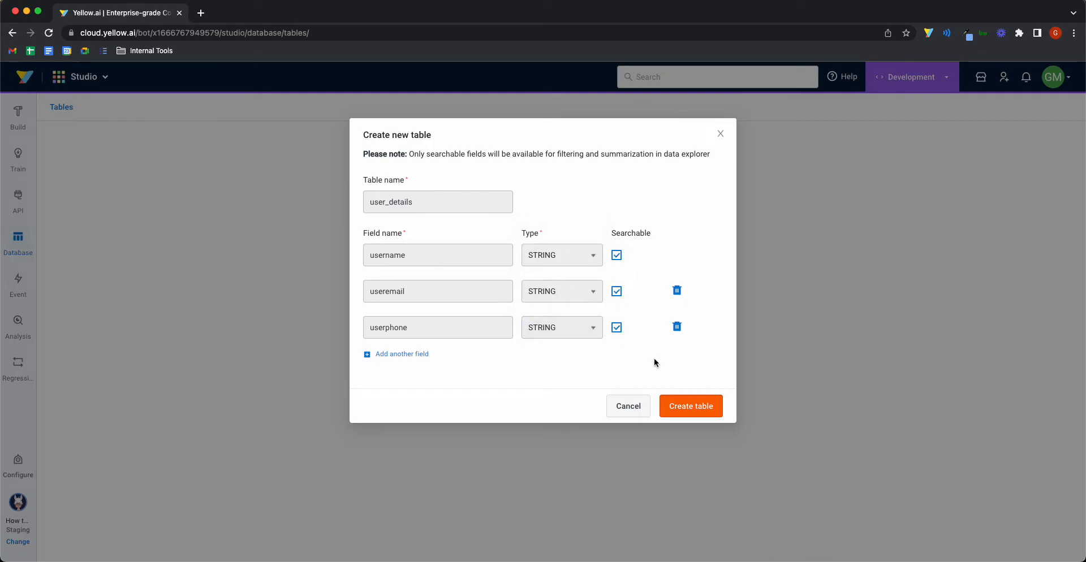
click(691, 406)
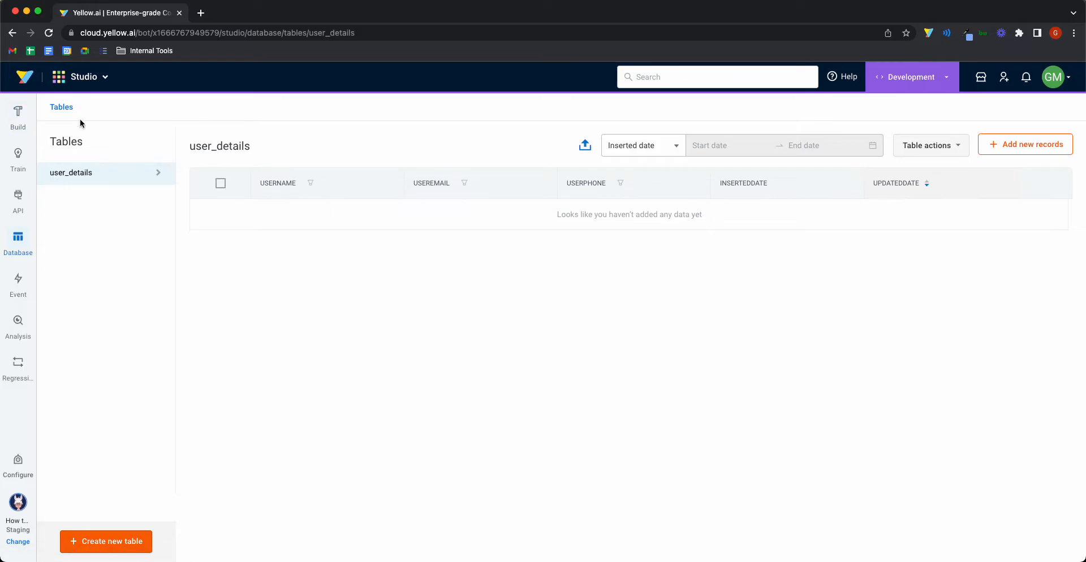
click(34, 116)
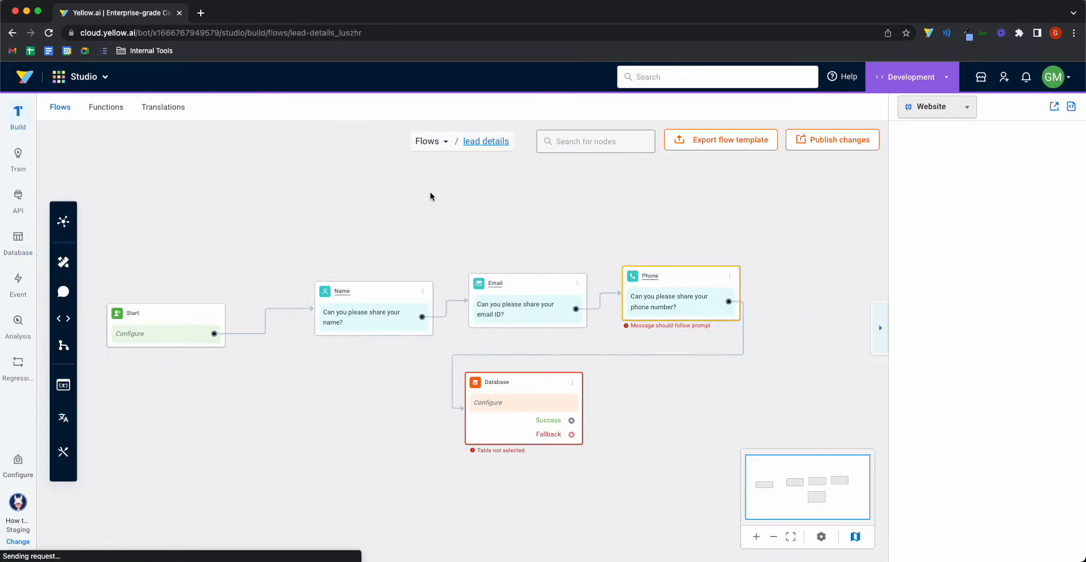
click(504, 348)
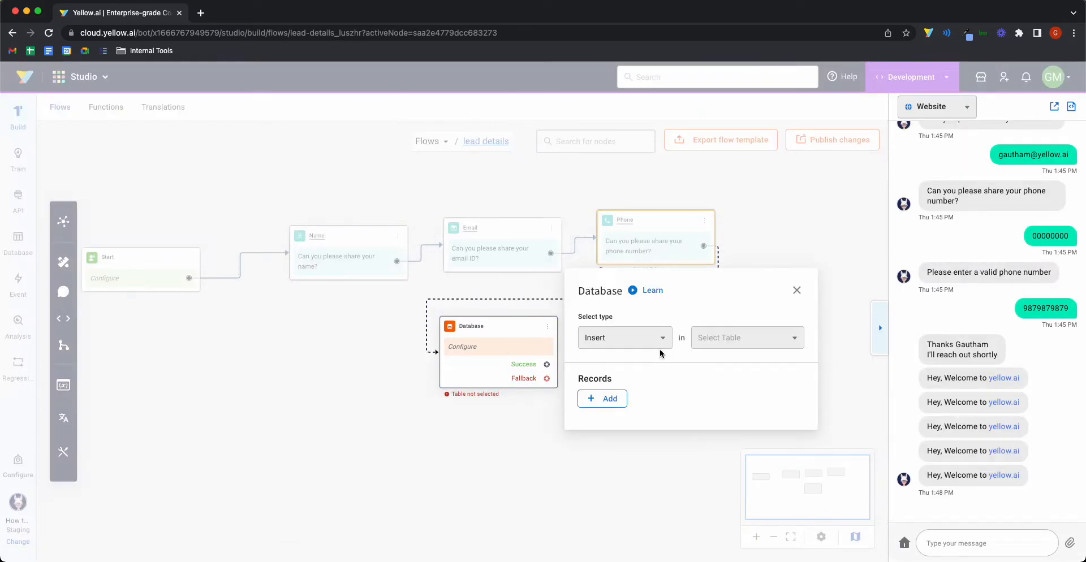
Step: Set the Database node to Insert into the user_details table
click(654, 338)
click(654, 338)
click(651, 338)
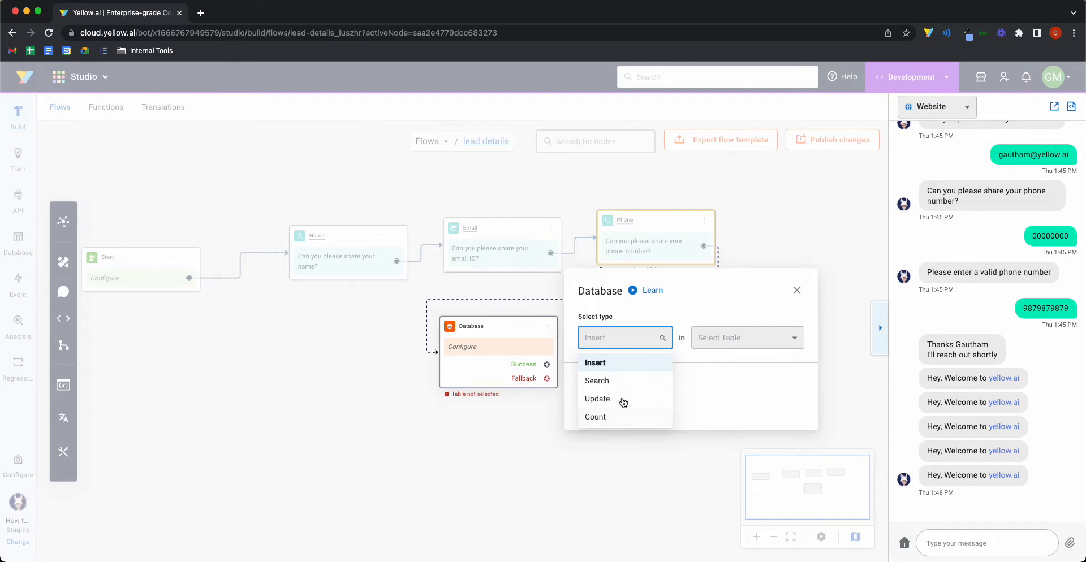
click(635, 364)
click(711, 350)
click(719, 362)
Step: Add records mapping username to name and useremail to email
click(617, 398)
click(624, 396)
click(626, 324)
click(702, 388)
text(name)
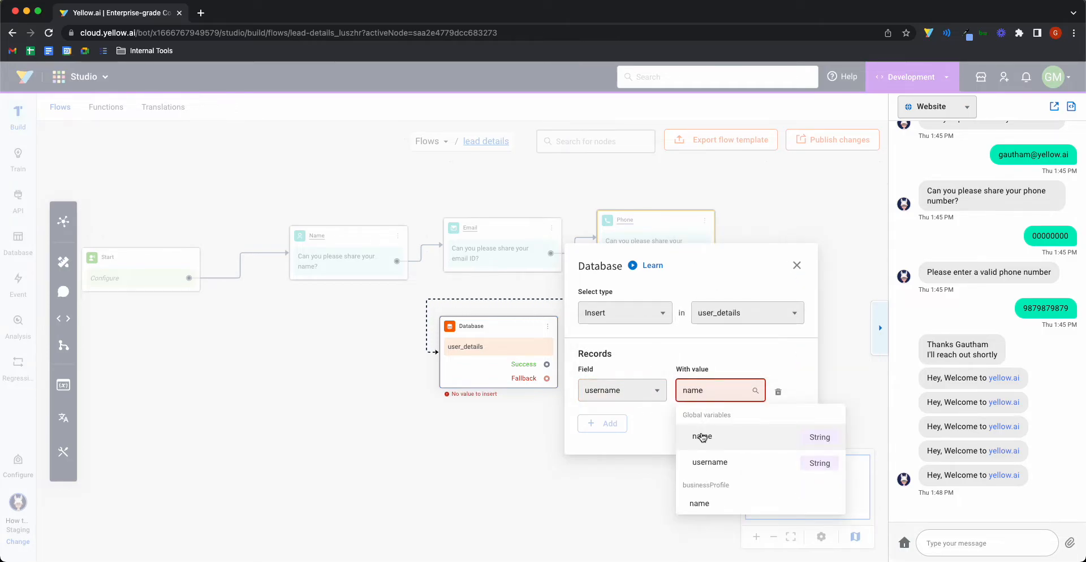
click(702, 436)
click(628, 423)
click(622, 404)
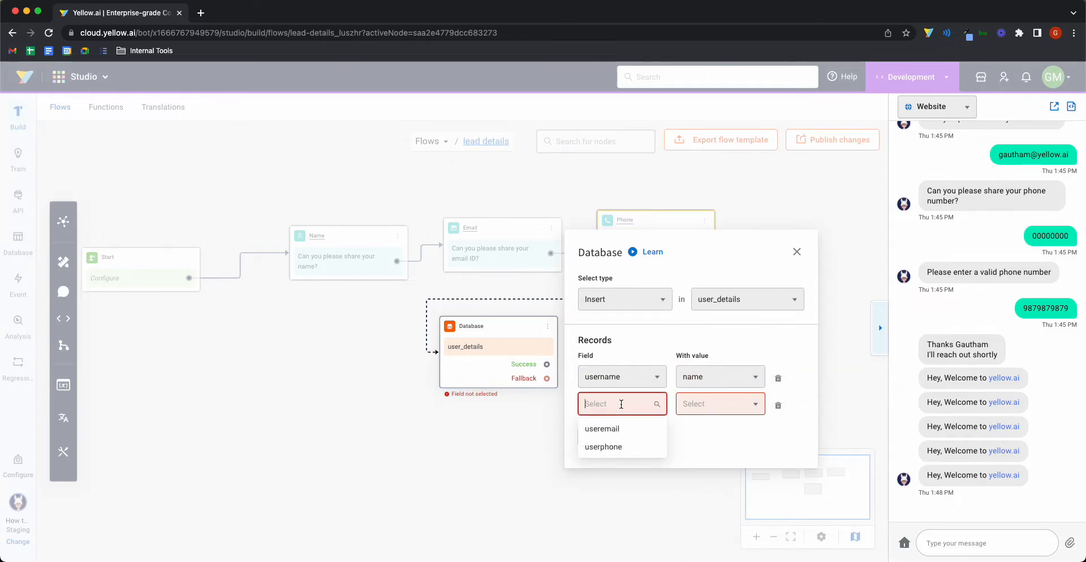
click(610, 434)
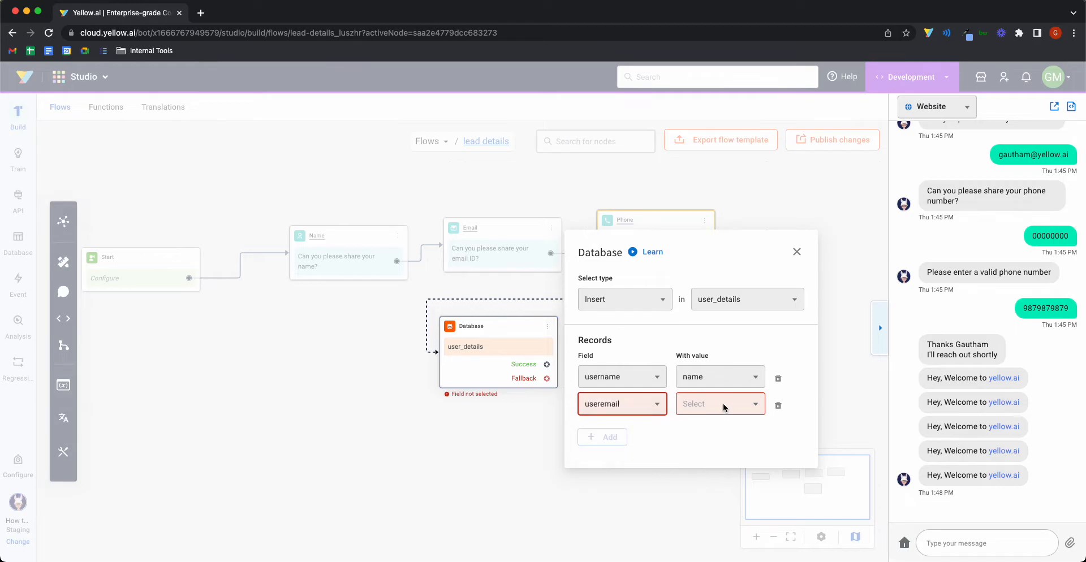
click(721, 405)
text(email)
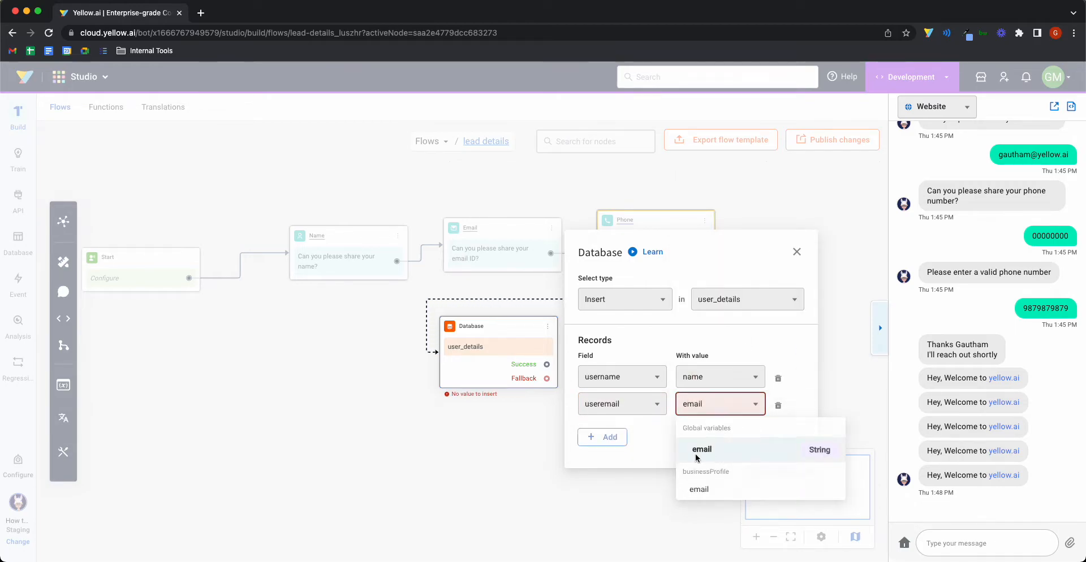
click(714, 451)
Step: Map userphone to phoneNo and close the Database node settings
click(624, 439)
click(626, 443)
click(721, 417)
text(phoneNo)
click(707, 464)
click(490, 461)
drag(459, 362, 596, 365)
click(452, 263)
Step: Add a Success Text node reading 'Thanks {{{variables.name}}}'
click(543, 220)
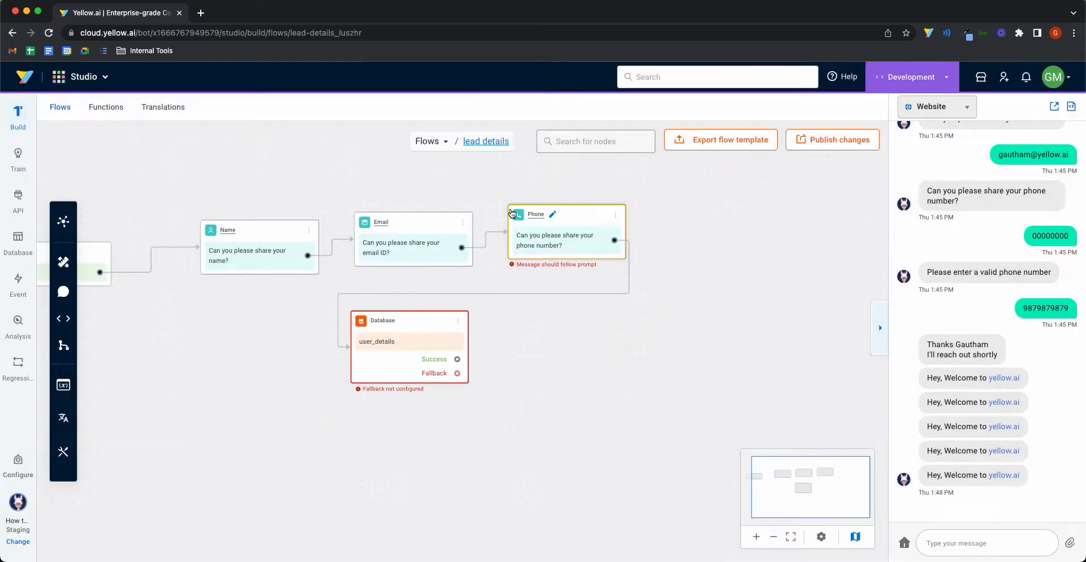
click(788, 304)
text(Thanks )
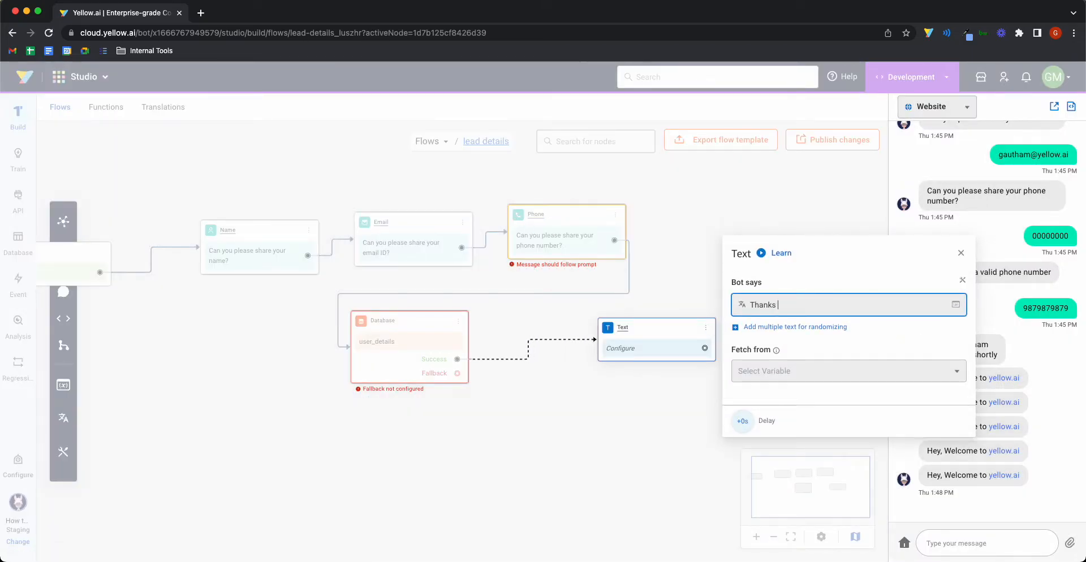
text({{variables.)
text(name)
click(821, 354)
click(565, 430)
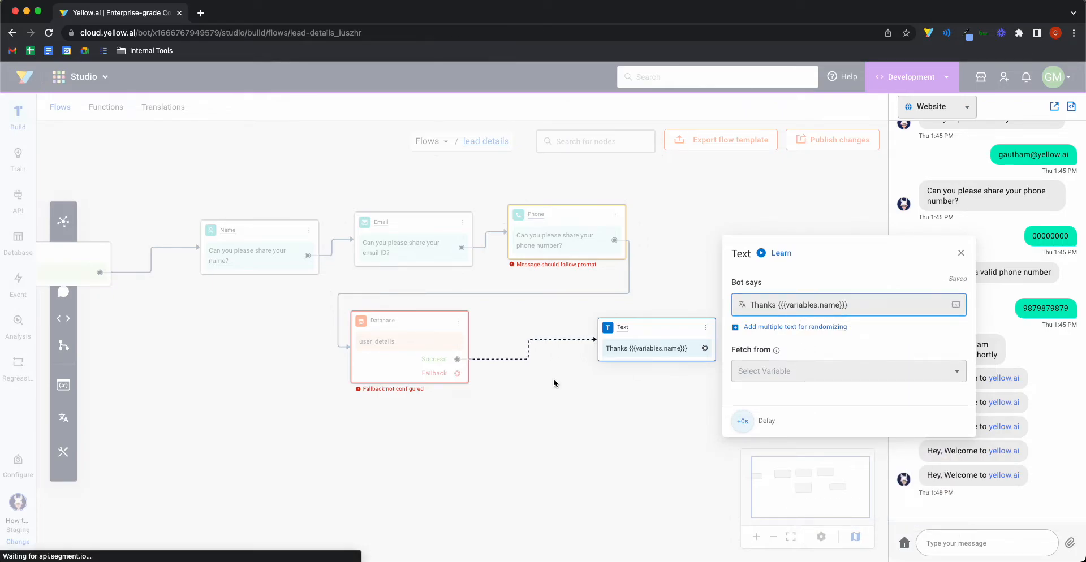
Step: Add a Fallback Text node reading 'Oops, technical issues'
drag(457, 373, 575, 429)
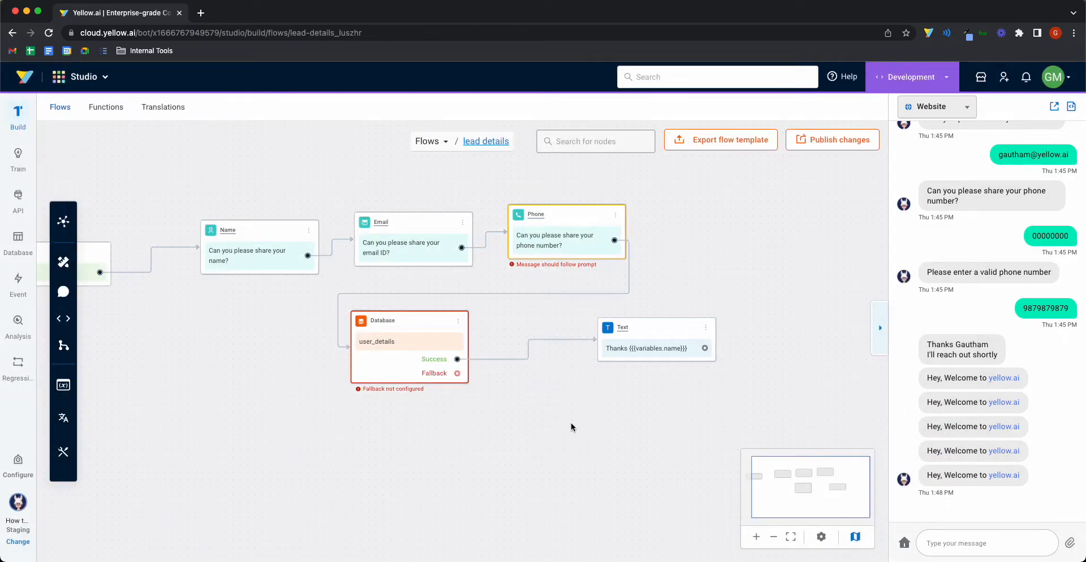
click(540, 222)
click(717, 367)
text(Oops, technical issues)
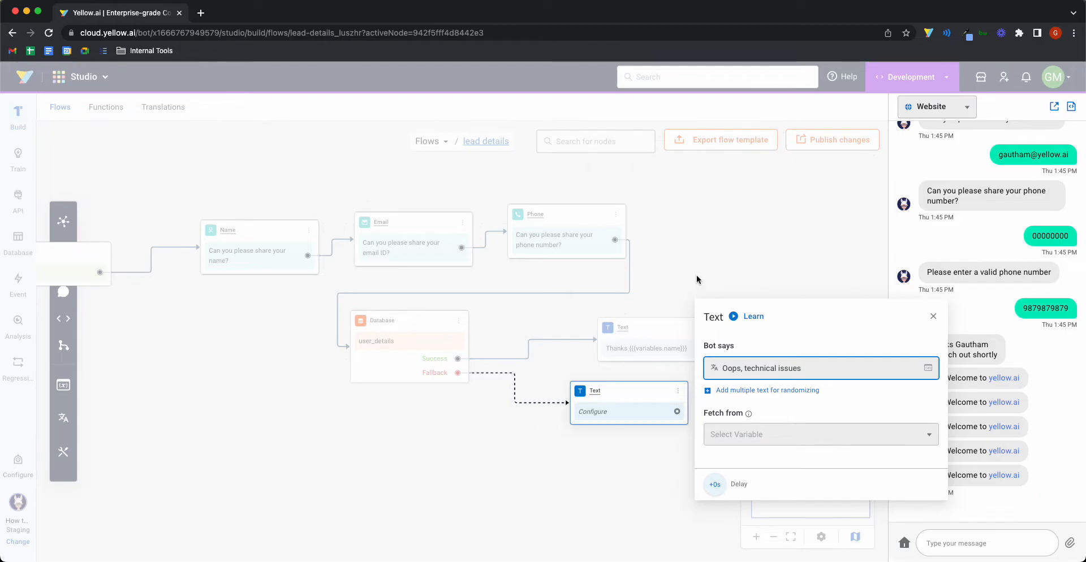
click(696, 279)
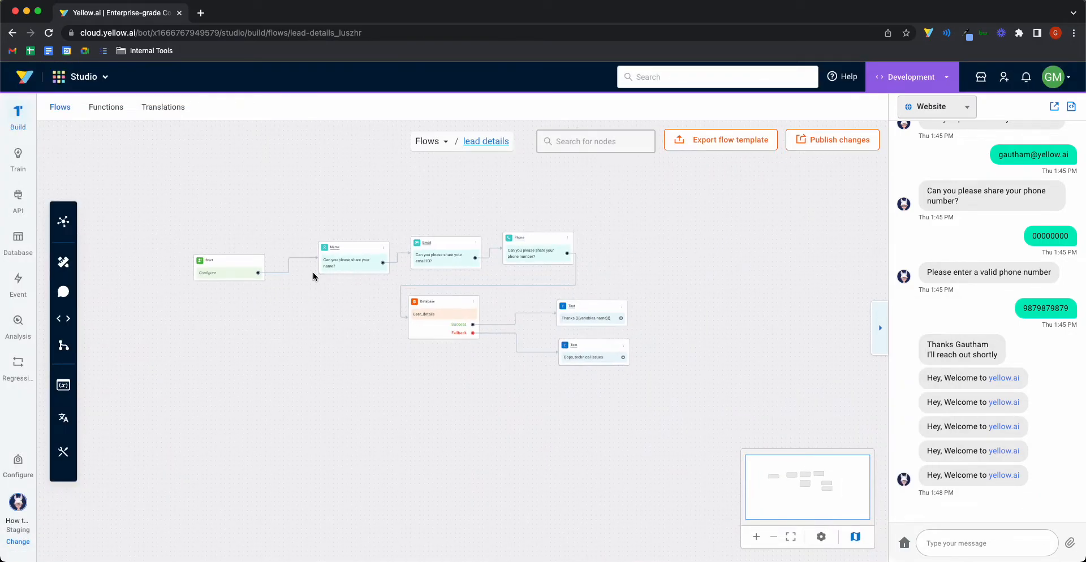
Step: Go to the Flows home page and check the welcome message and preview chat
click(430, 142)
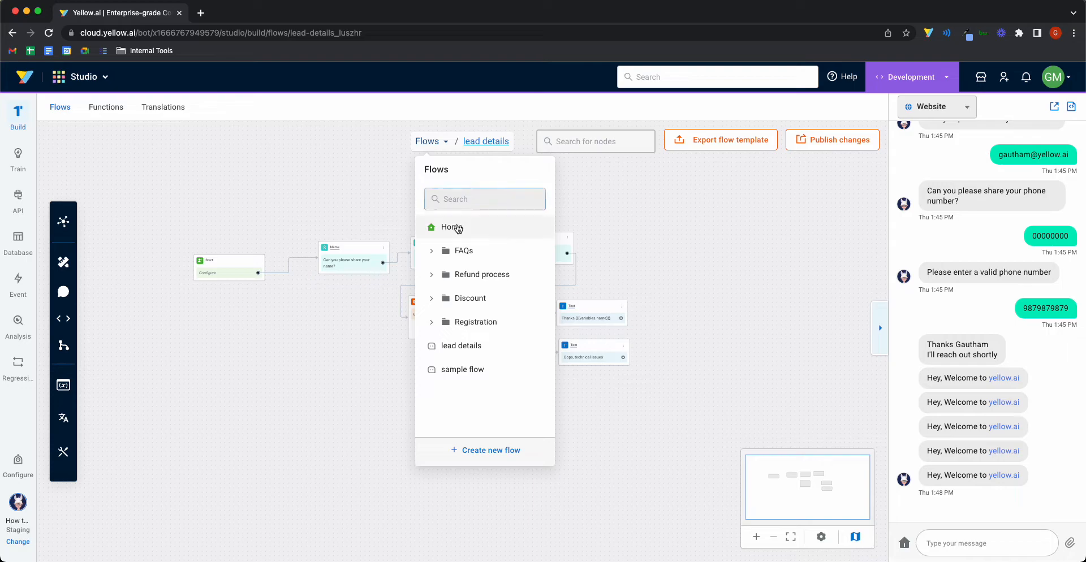
click(456, 224)
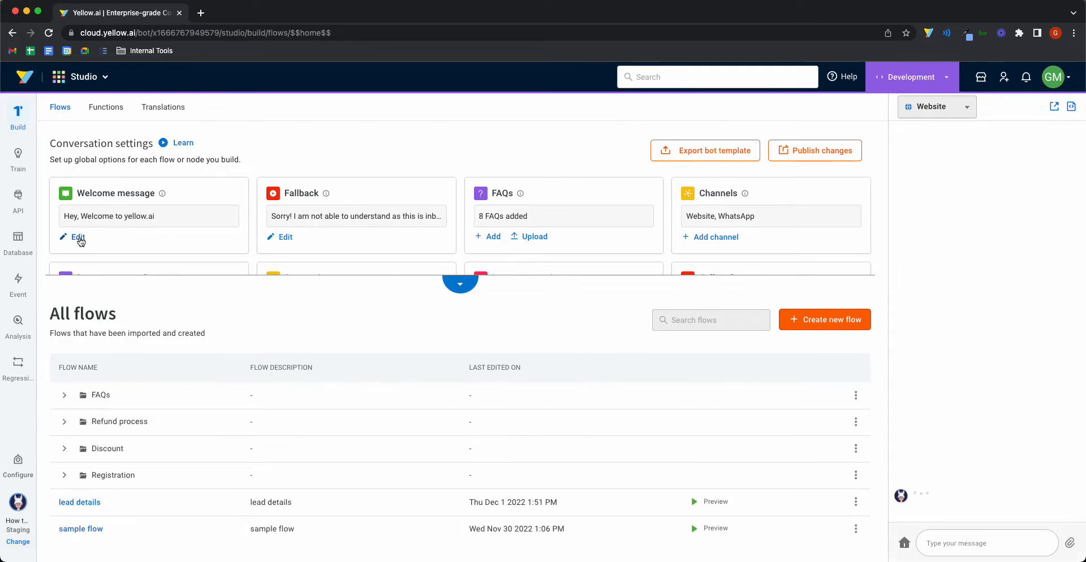
click(76, 237)
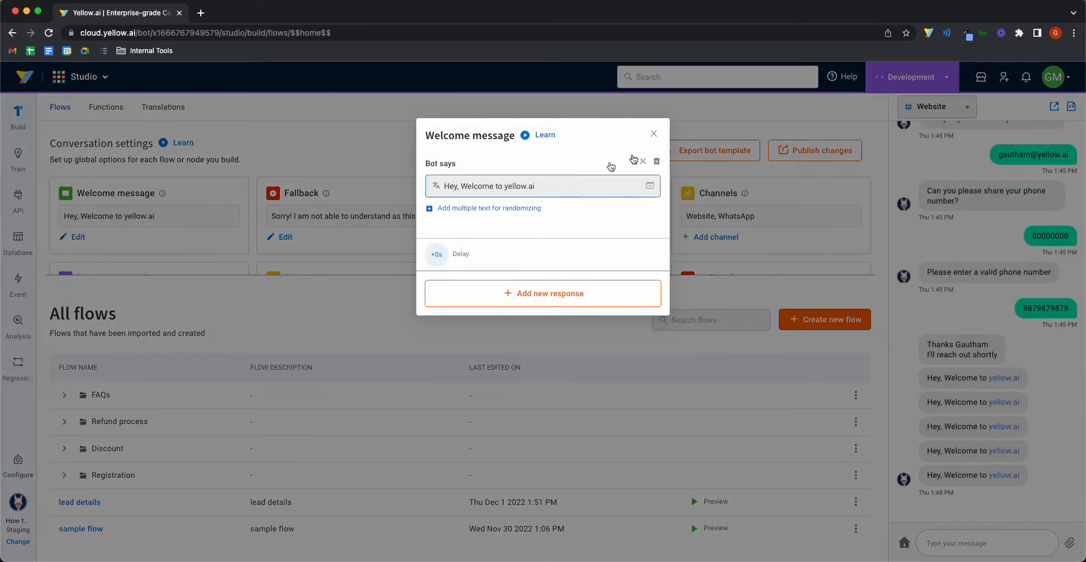
click(654, 134)
drag(933, 475, 1031, 476)
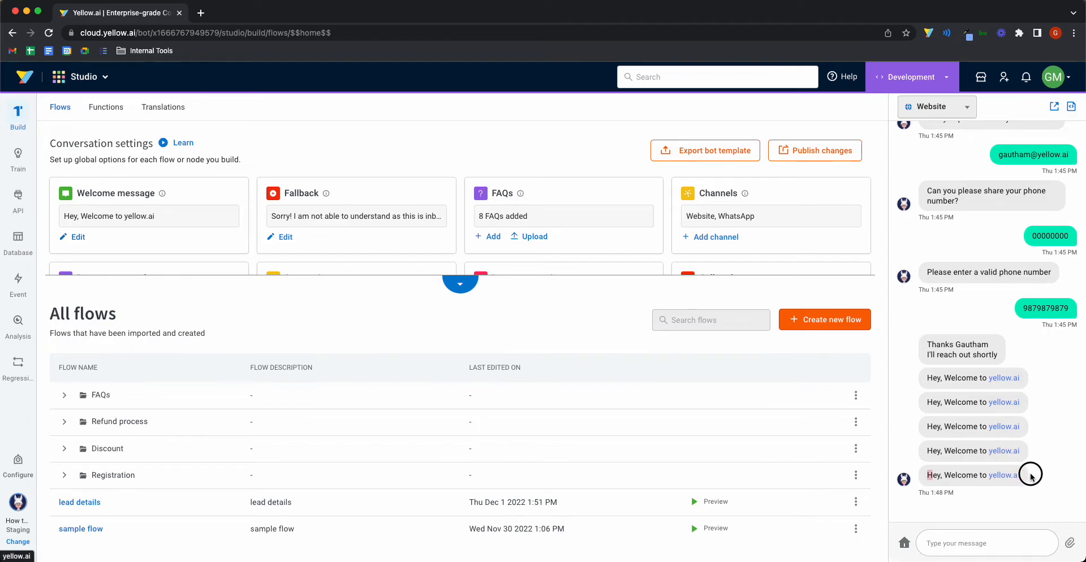
click(904, 543)
drag(928, 481, 955, 494)
click(955, 494)
Step: Add an Execute Flow response running lead details to the welcome message, then restart the preview
click(74, 237)
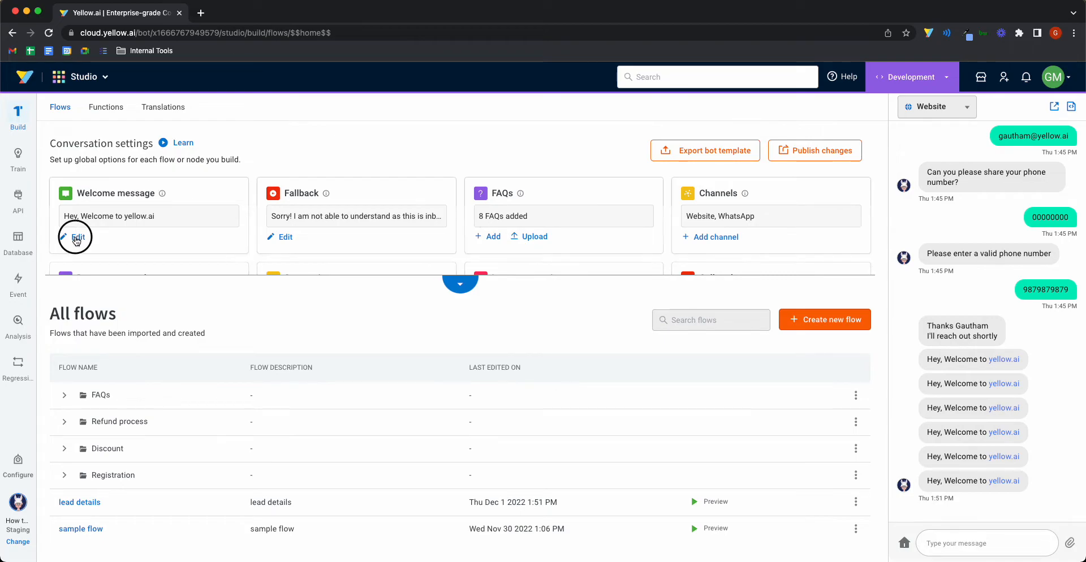
click(513, 304)
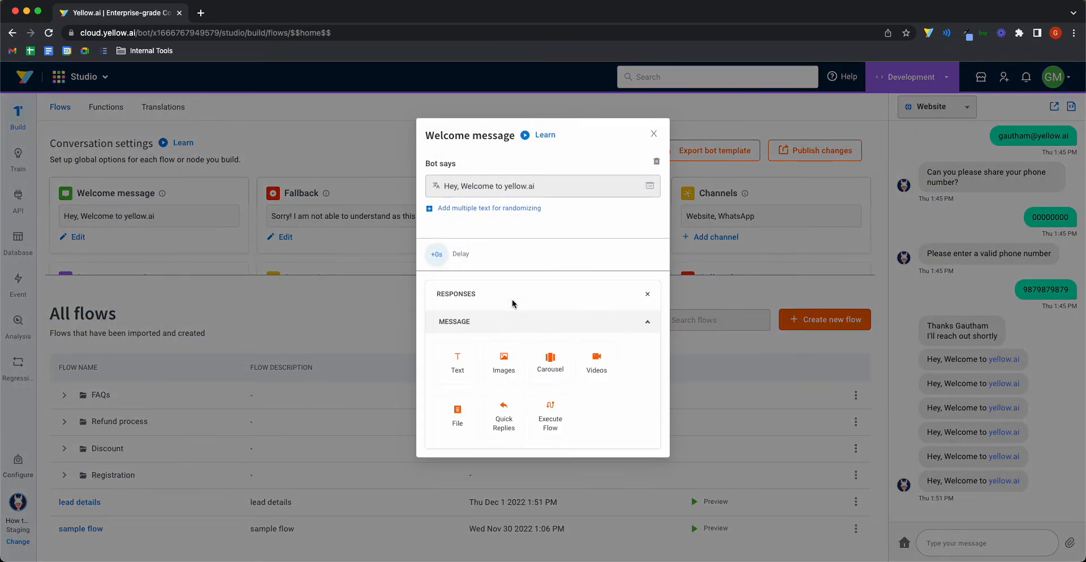
click(560, 424)
click(514, 262)
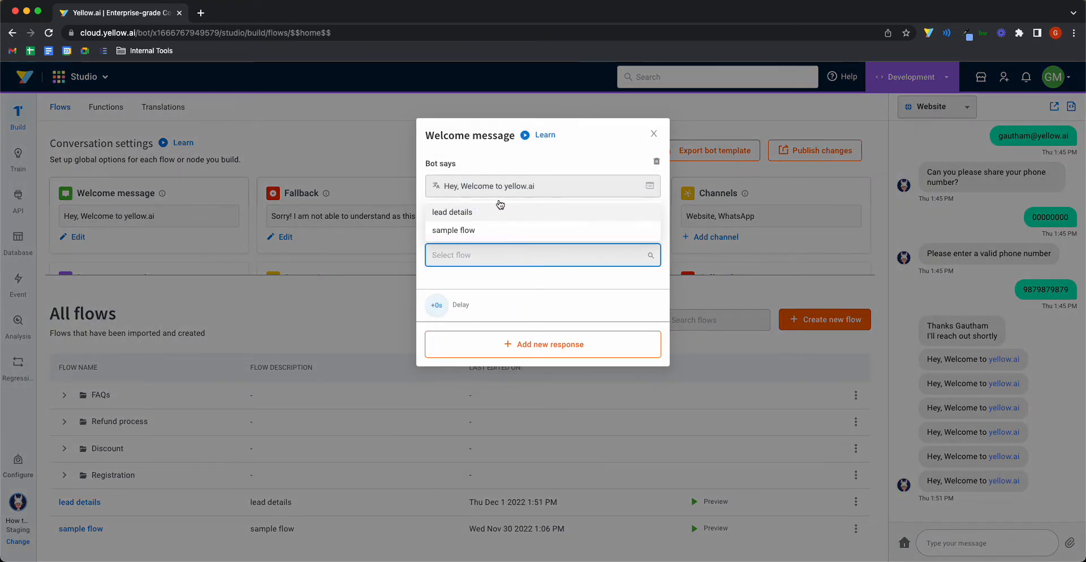
click(493, 218)
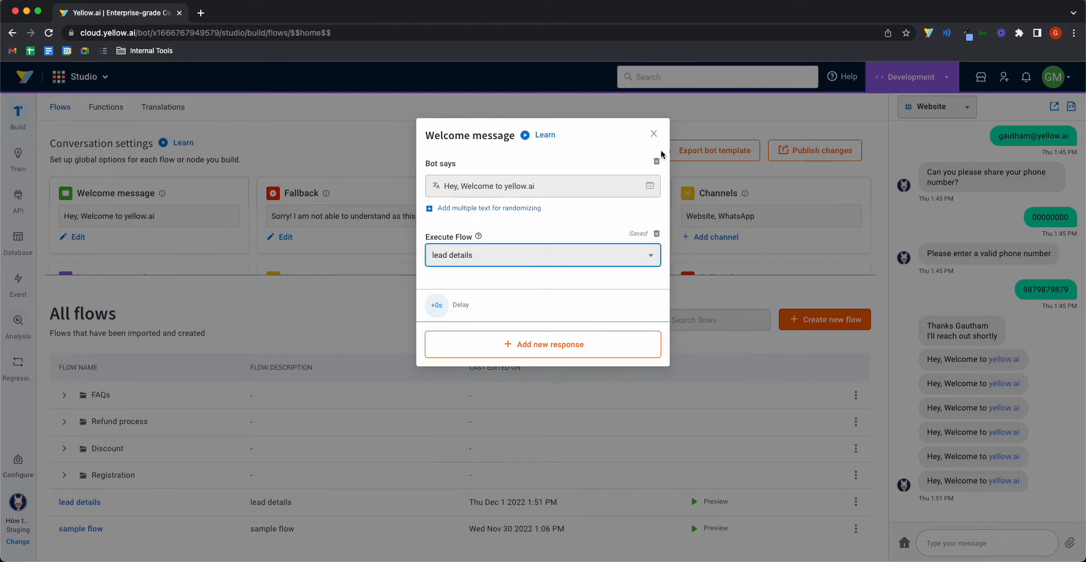
click(654, 135)
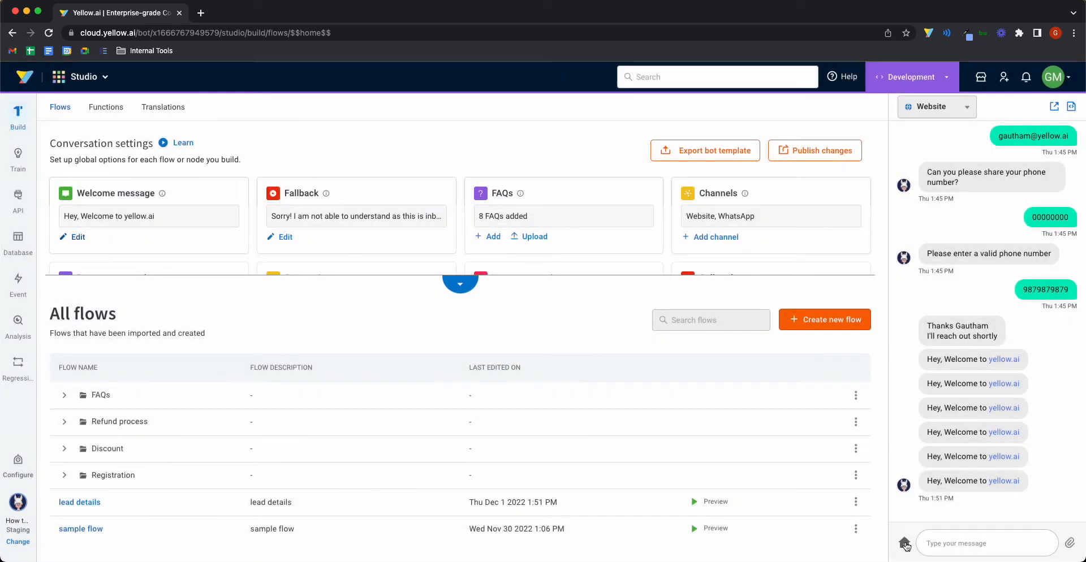
click(905, 544)
Step: Answer the preview bot's name and email prompts with a test name and email address
drag(926, 454, 1047, 477)
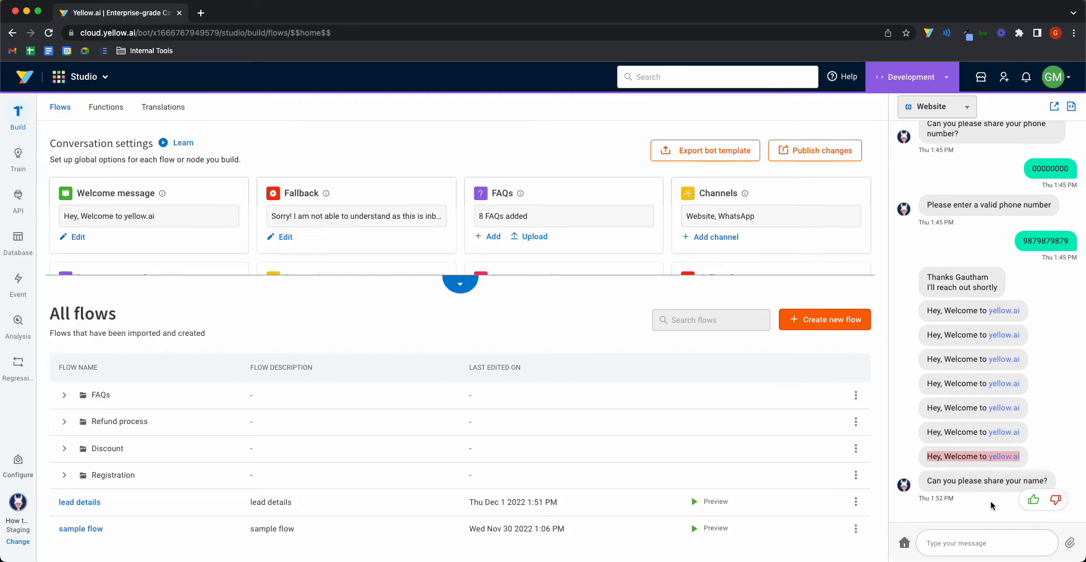
click(978, 547)
text(My)
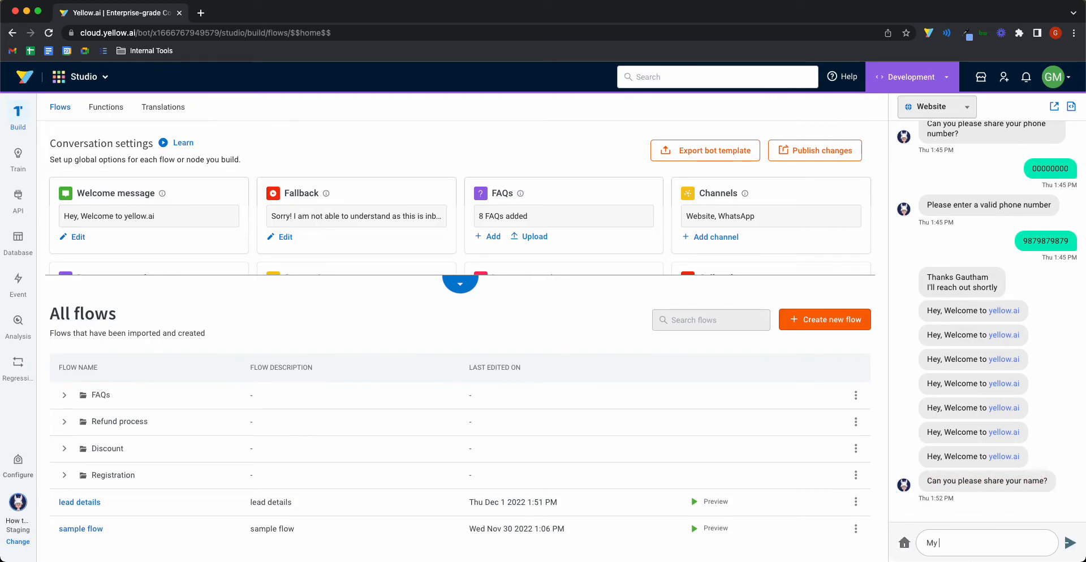
text( name is Gautham)
key(Return)
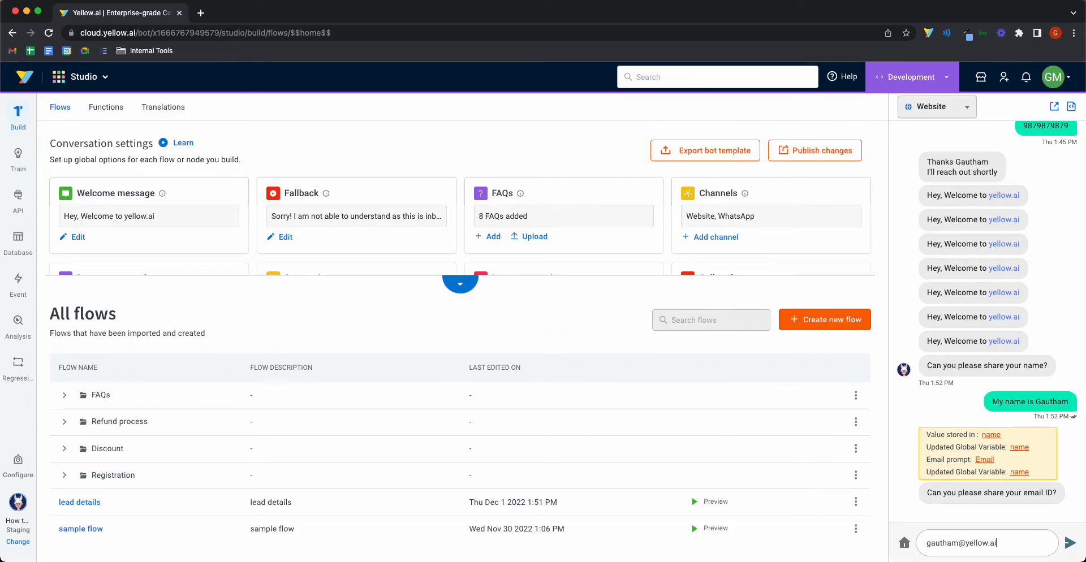
key(Return)
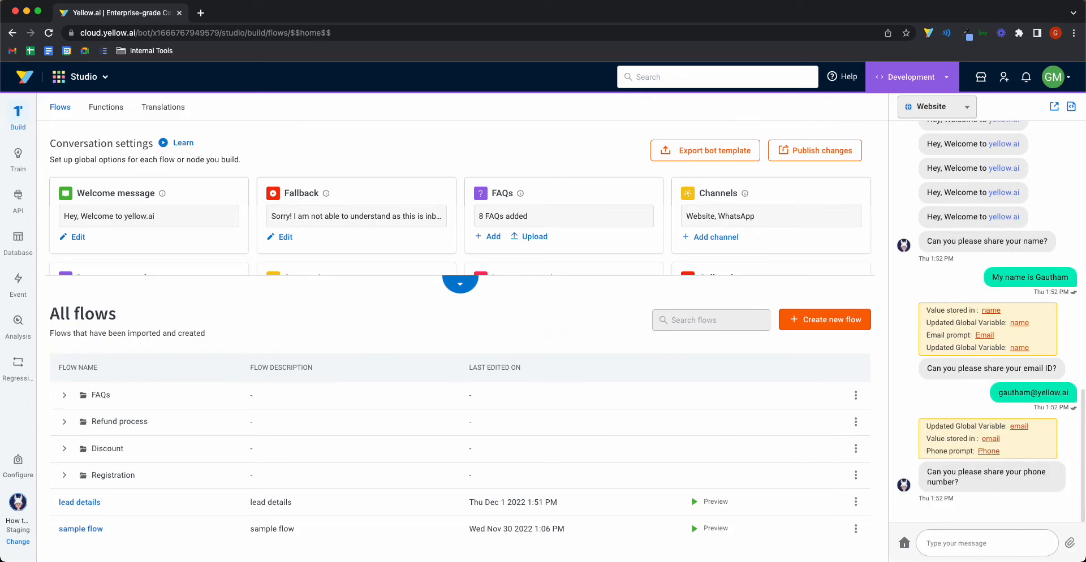
Step: Enter the invalid phone 555, then a valid phone number, and check the thank-you reply
text(555)
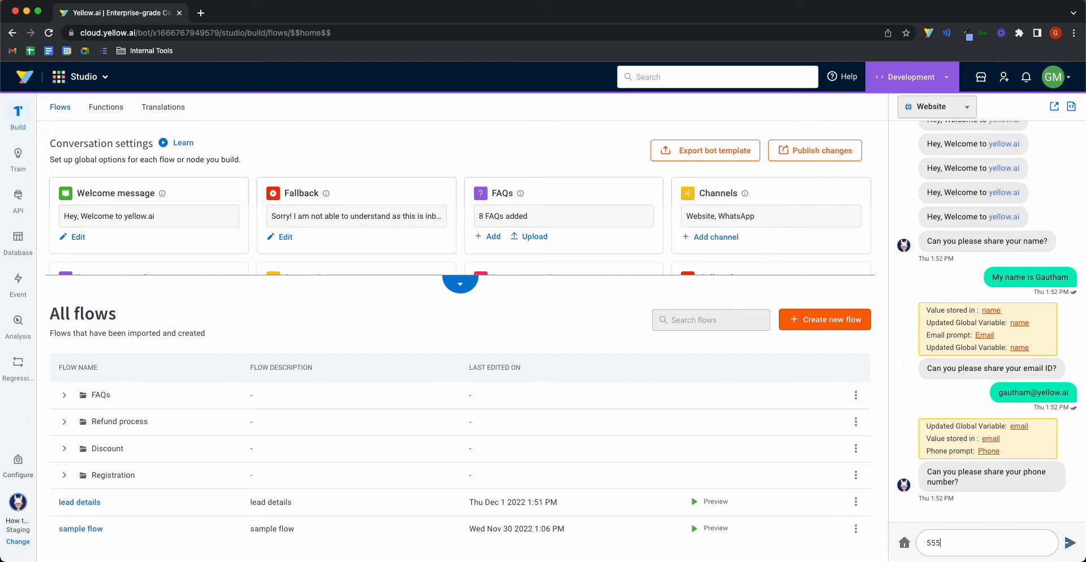
key(Return)
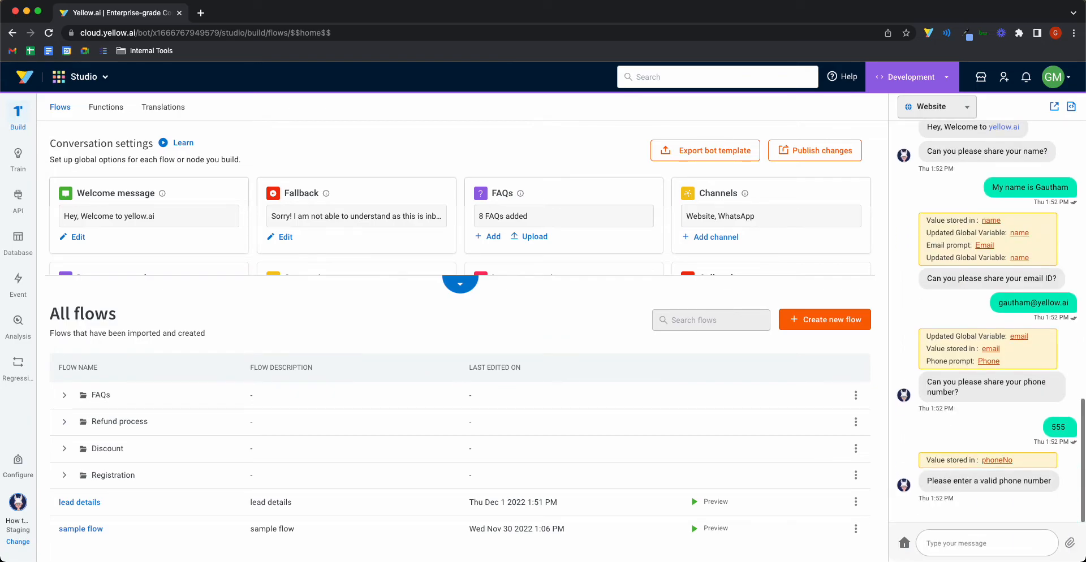
text(98798797)
key(Return)
text(987987987)
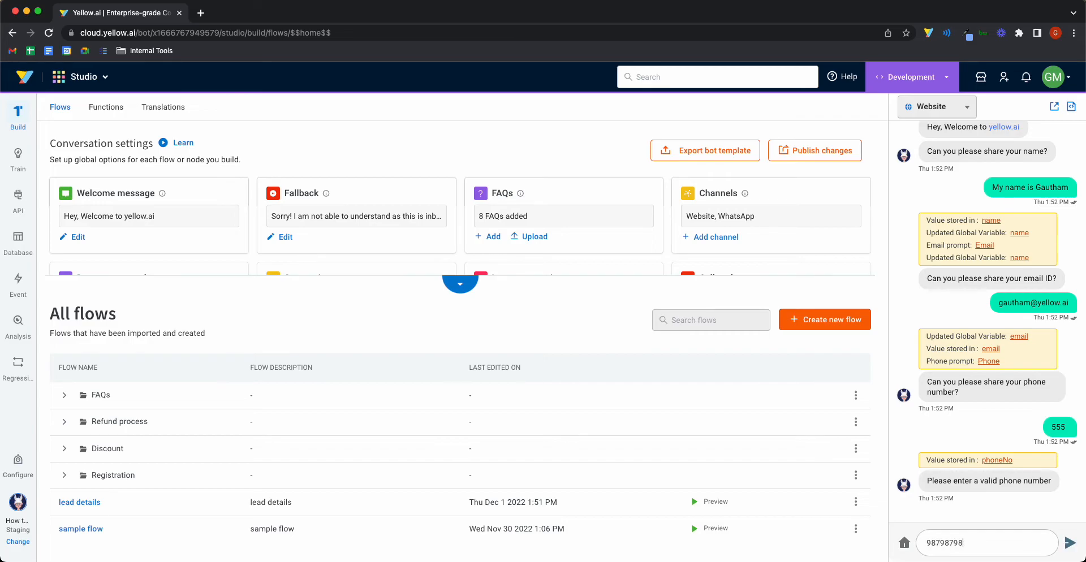
key(Return)
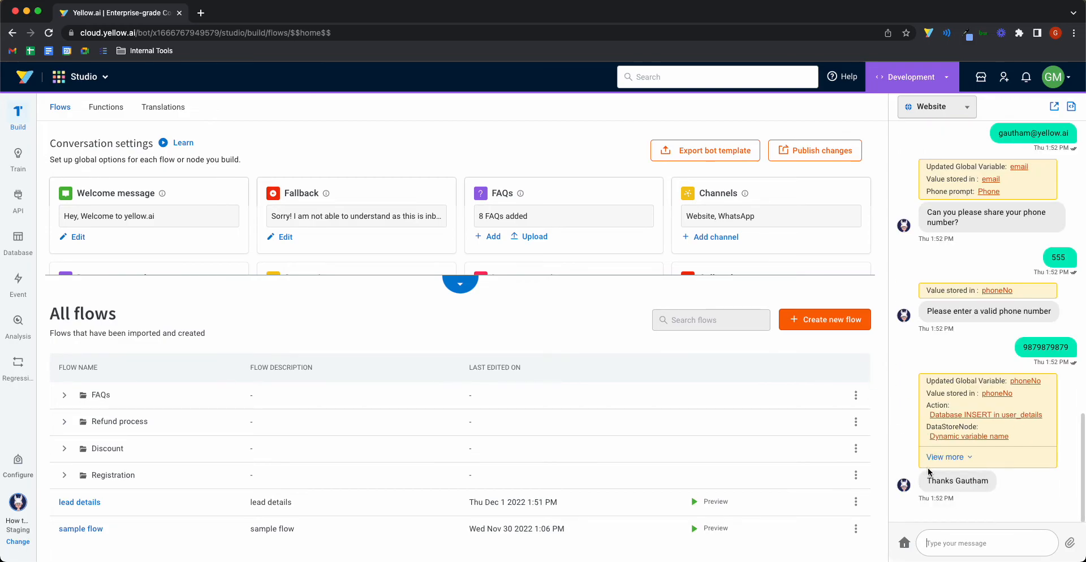
drag(928, 481, 989, 480)
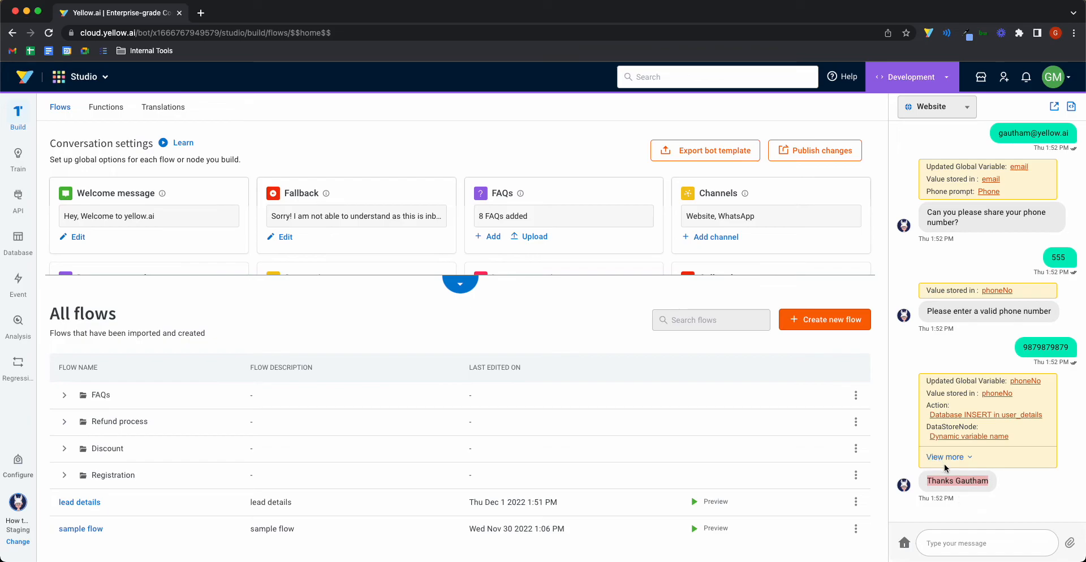
Step: Check the new user_details record's name, email, phone, and its inserted and updated dates
click(18, 241)
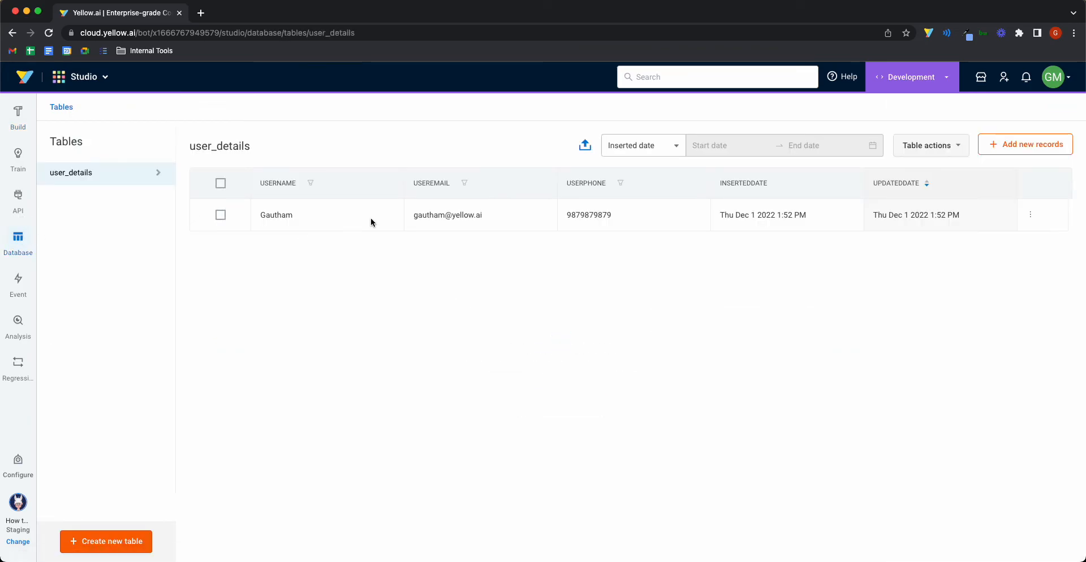
drag(258, 219, 721, 223)
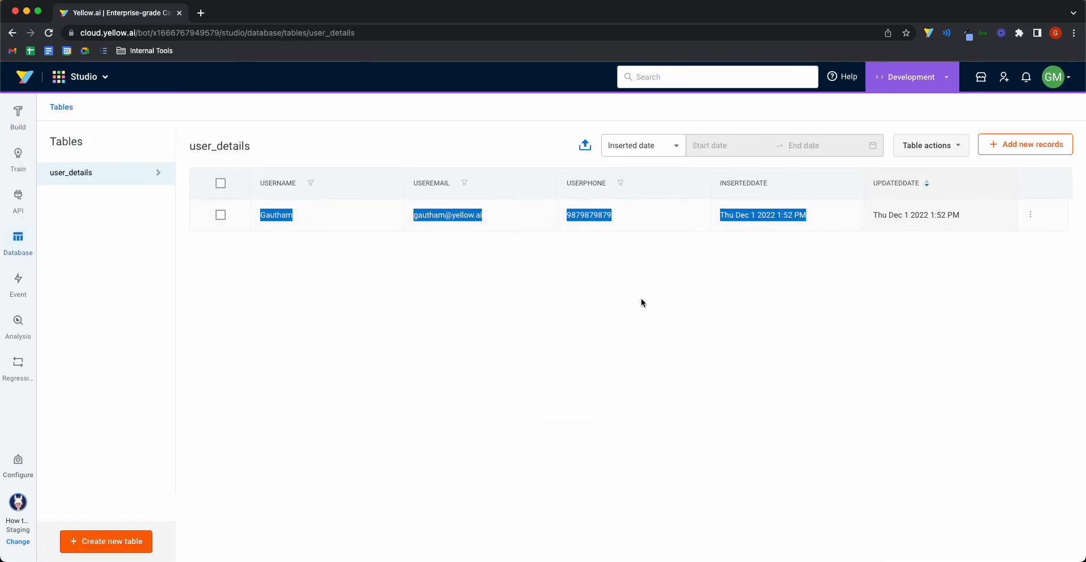
click(572, 287)
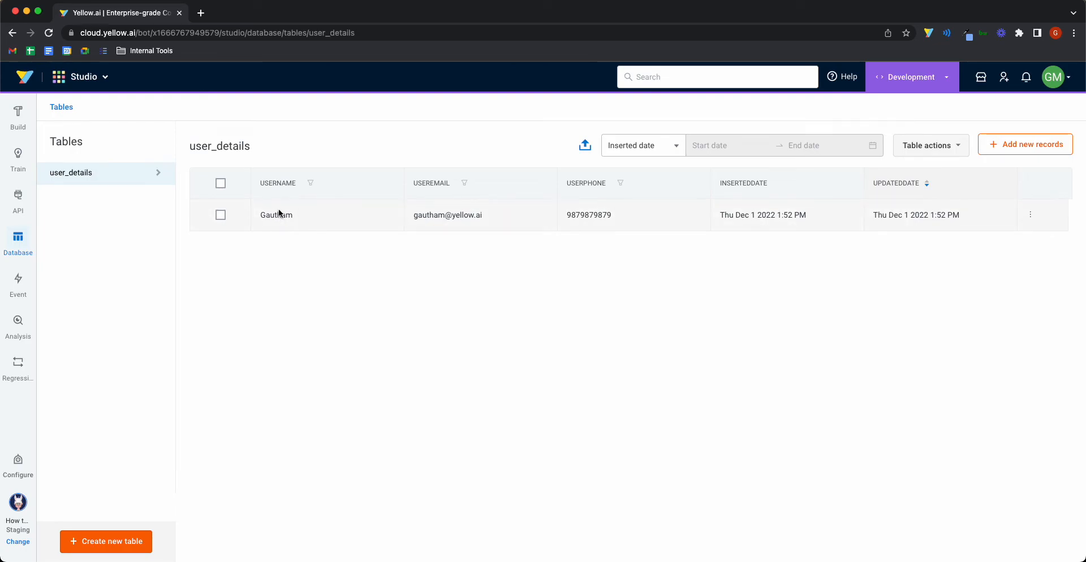
double_click(278, 215)
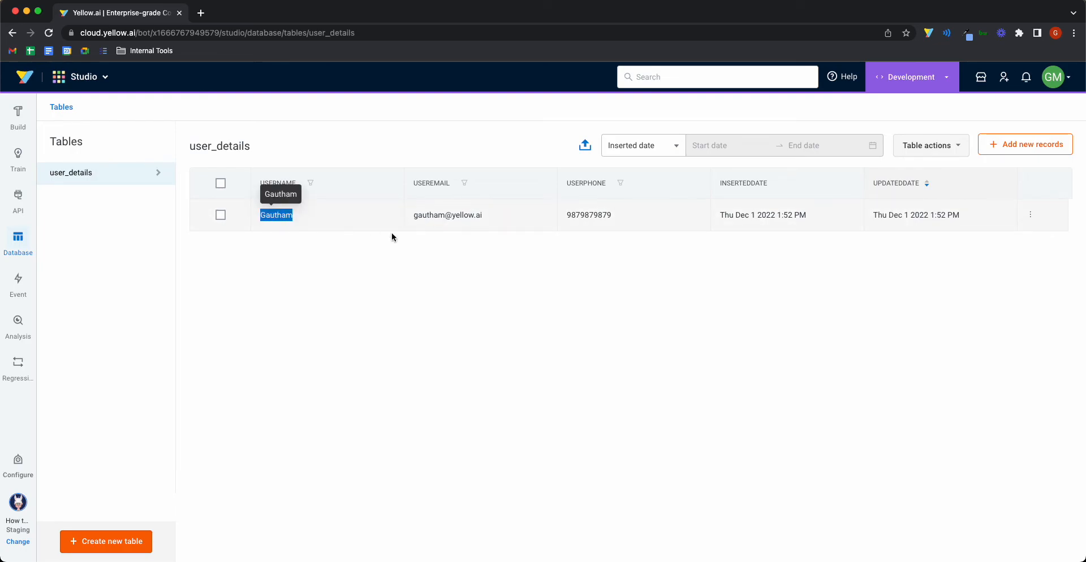
click(373, 234)
drag(720, 216, 907, 215)
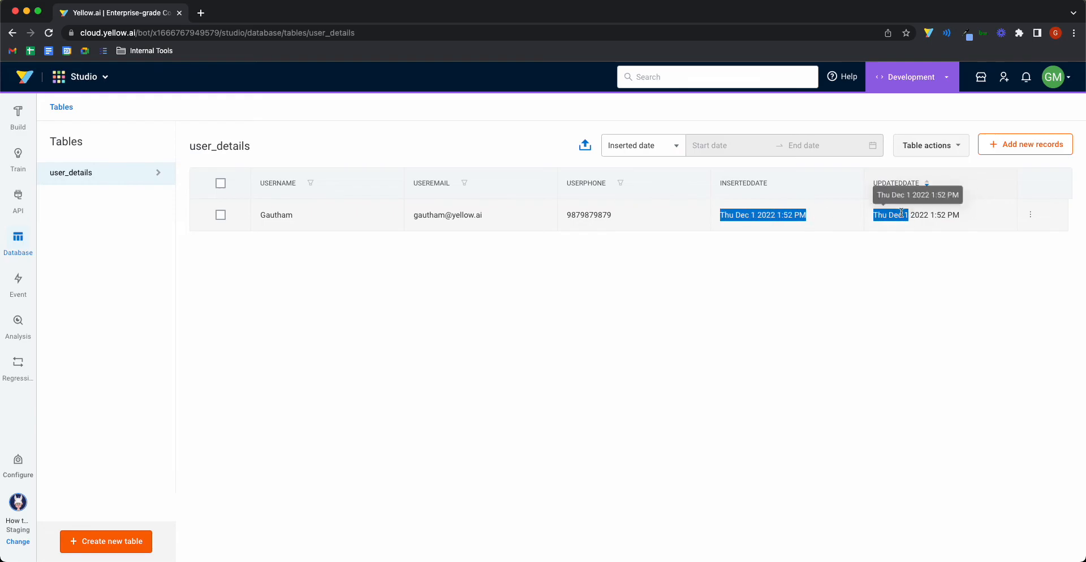
drag(994, 213, 849, 213)
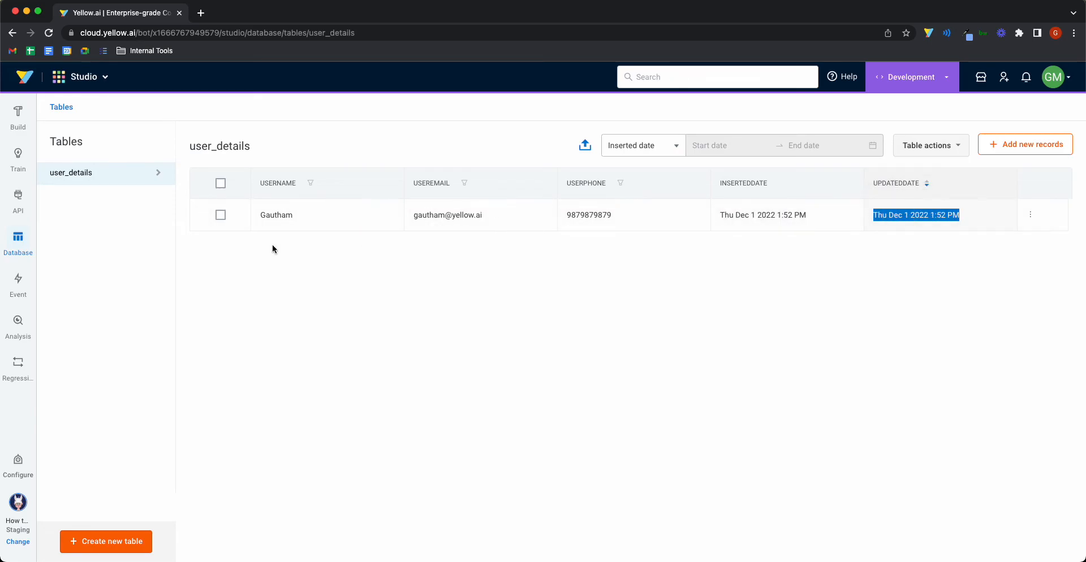
Step: Return to the lead details flow canvas from the user_details table
click(20, 116)
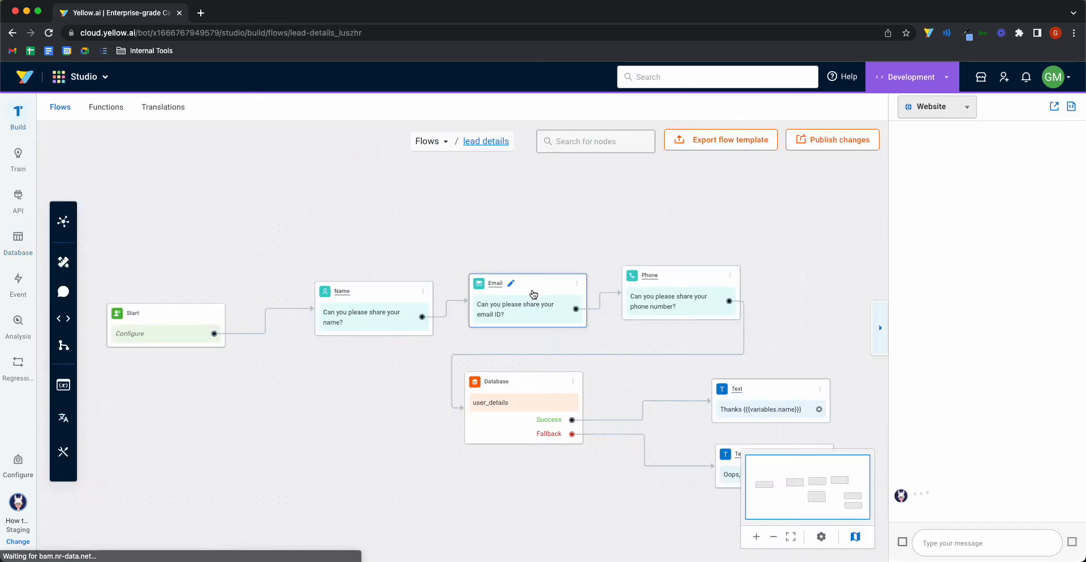